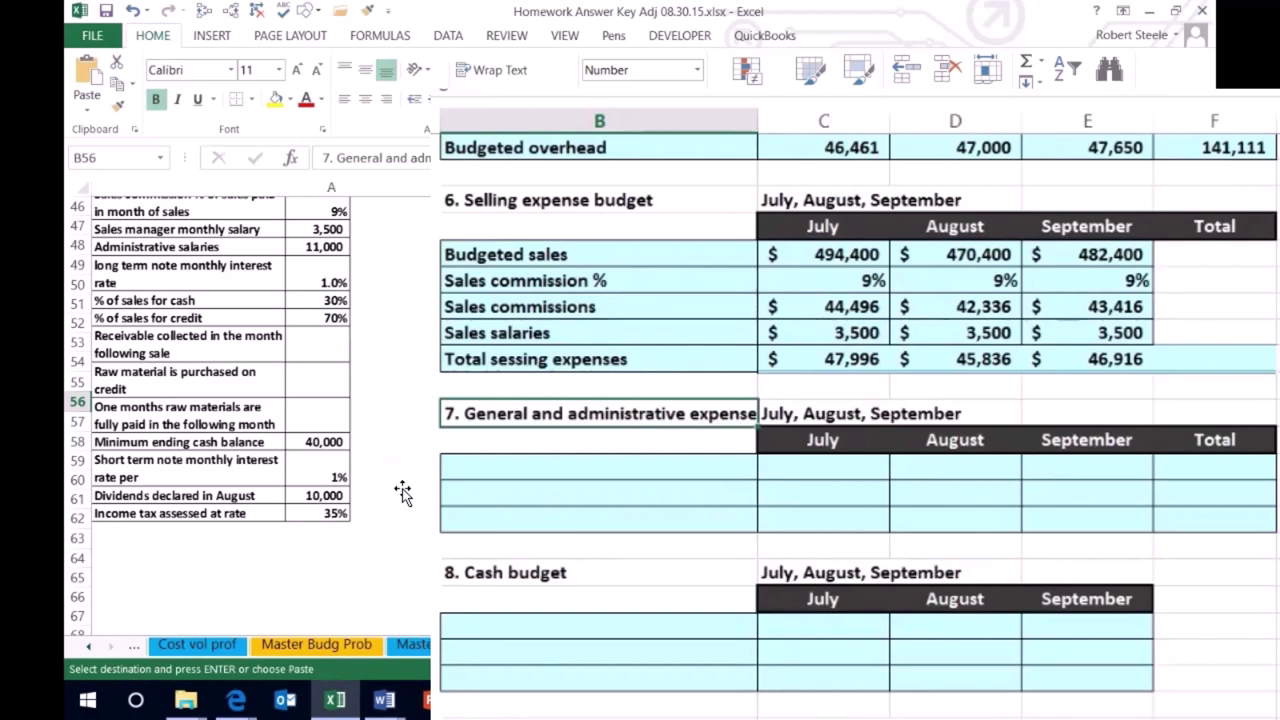
Enter a Salaries row with 11,000 for July, August and September
{"action": "left_click", "coordinate": [462, 470]}
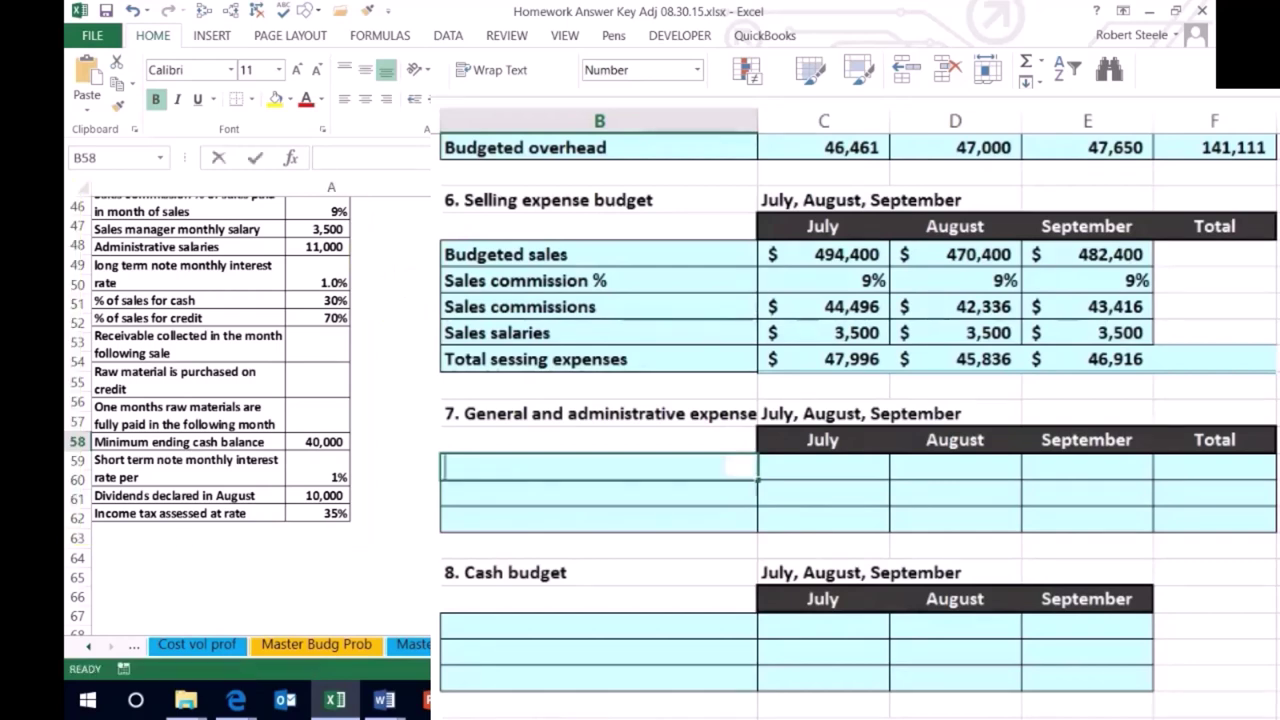
{"action": "type", "text": "Salaries"}
{"action": "key", "text": "Tab"}
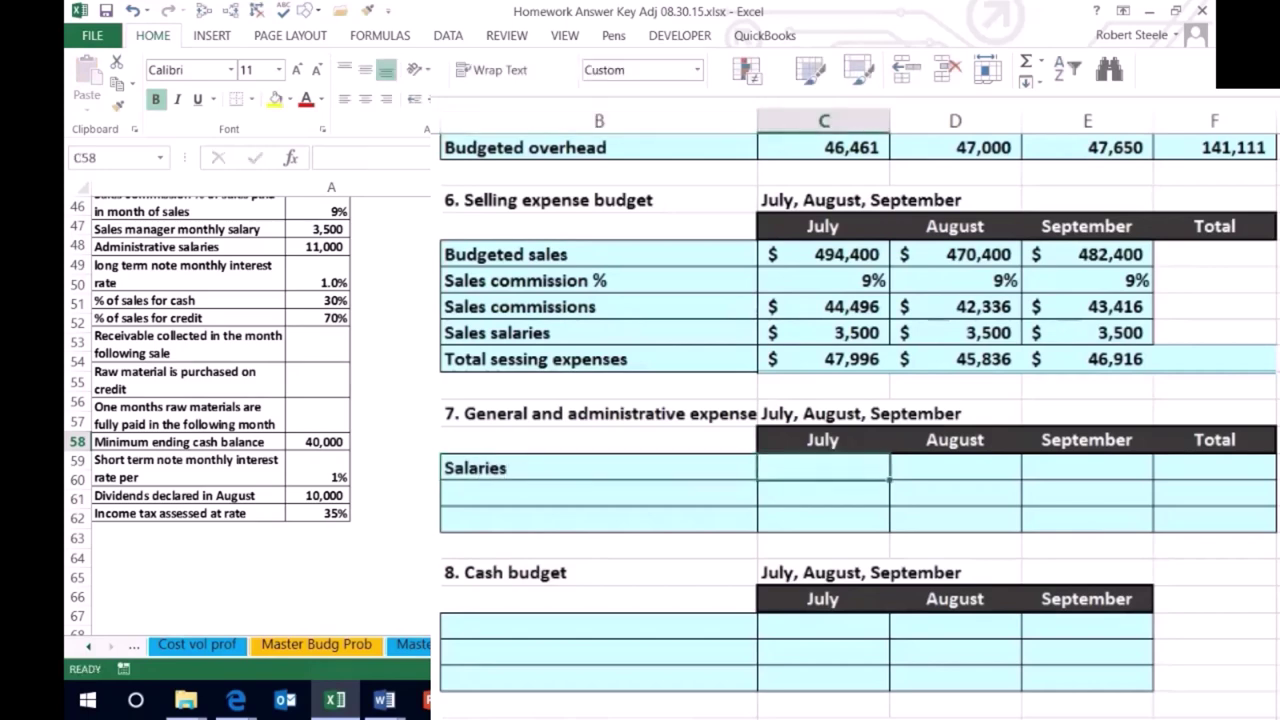
{"action": "type", "text": "1"}
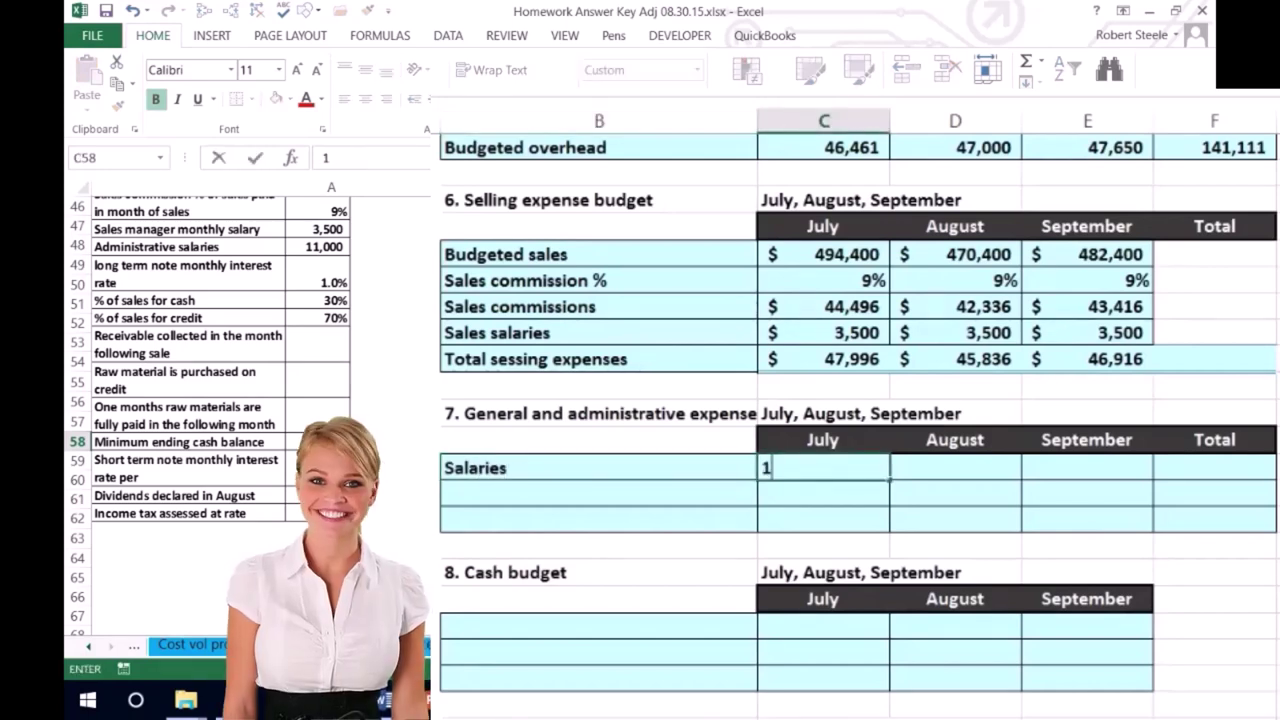
{"action": "type", "text": "1,00000"}
{"action": "key", "text": "Tab"}
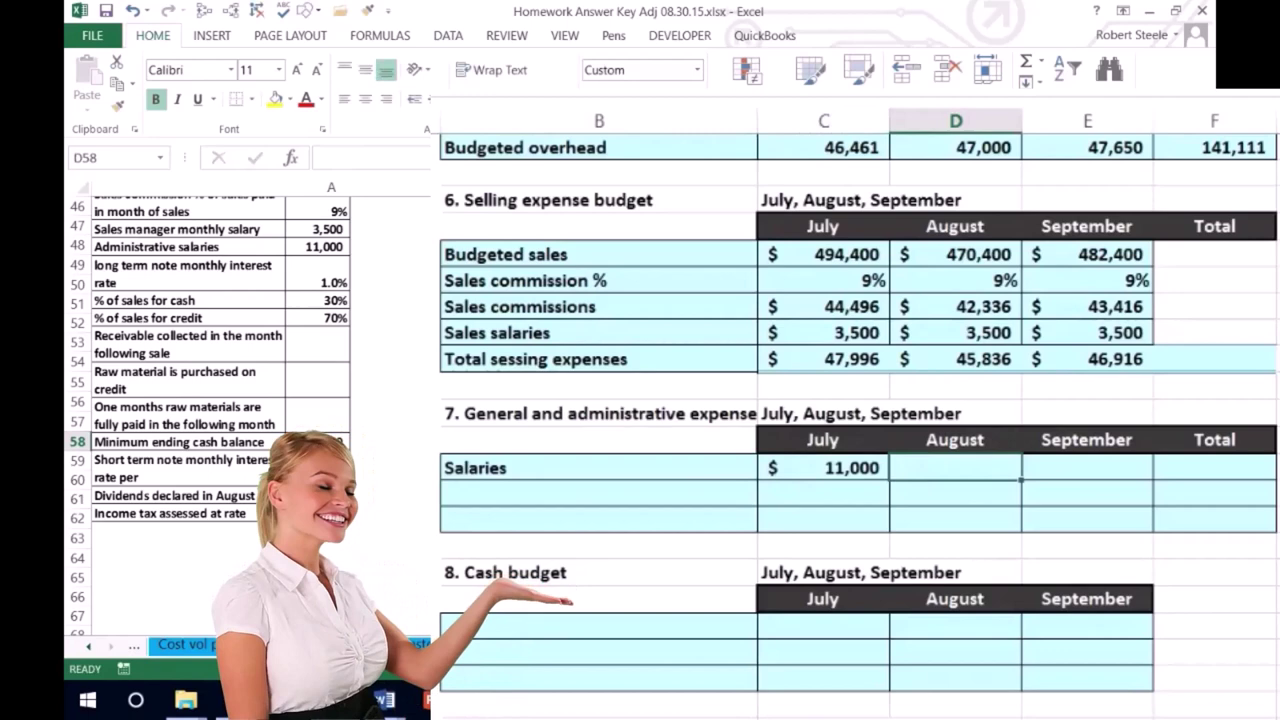
{"action": "type", "text": "11000"}
{"action": "key", "text": "Tab"}
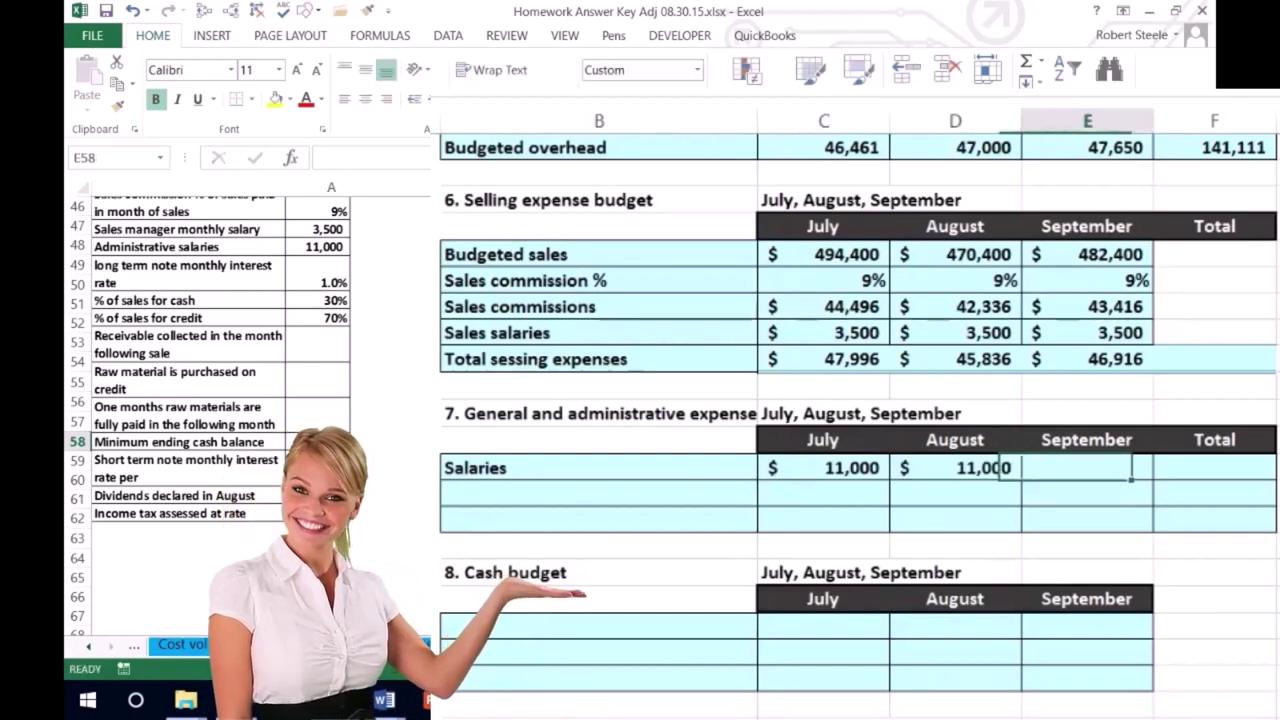
{"action": "type", "text": "1000"}
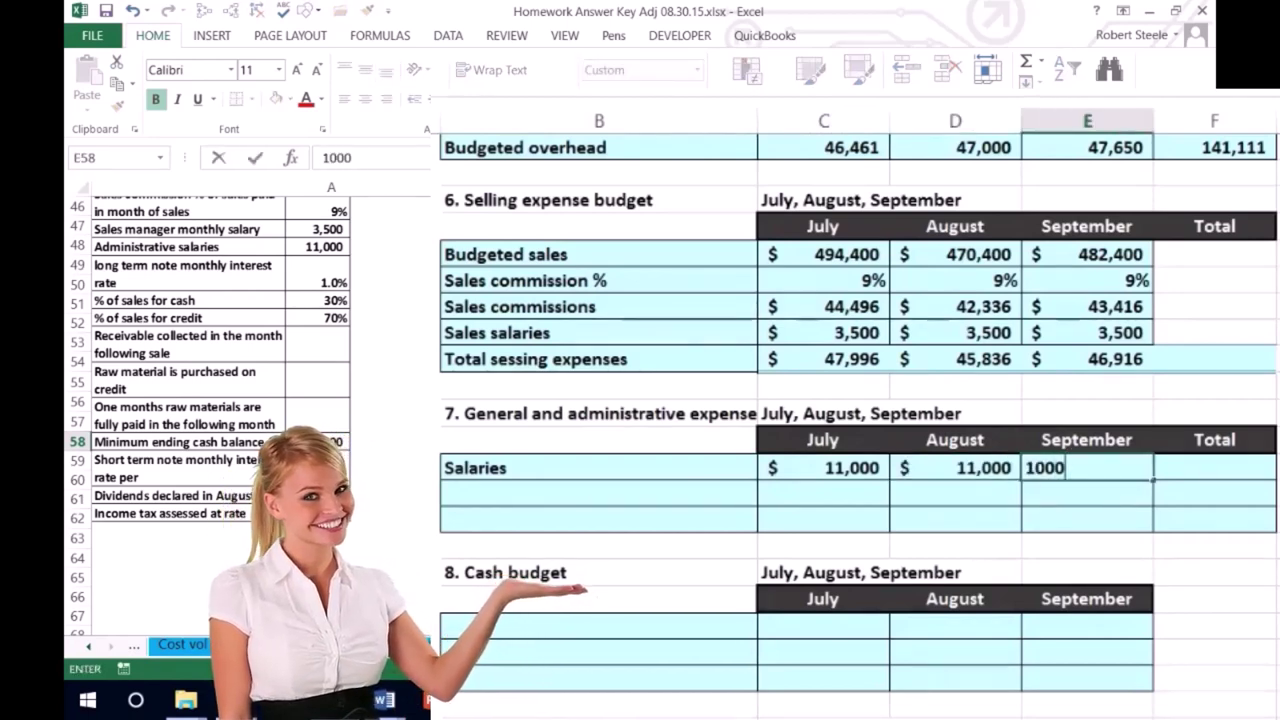
{"action": "key", "text": "BackSpace"}
{"action": "key", "text": "BackSpace"}
{"action": "key", "text": "BackSpace"}
{"action": "type", "text": "1000"}
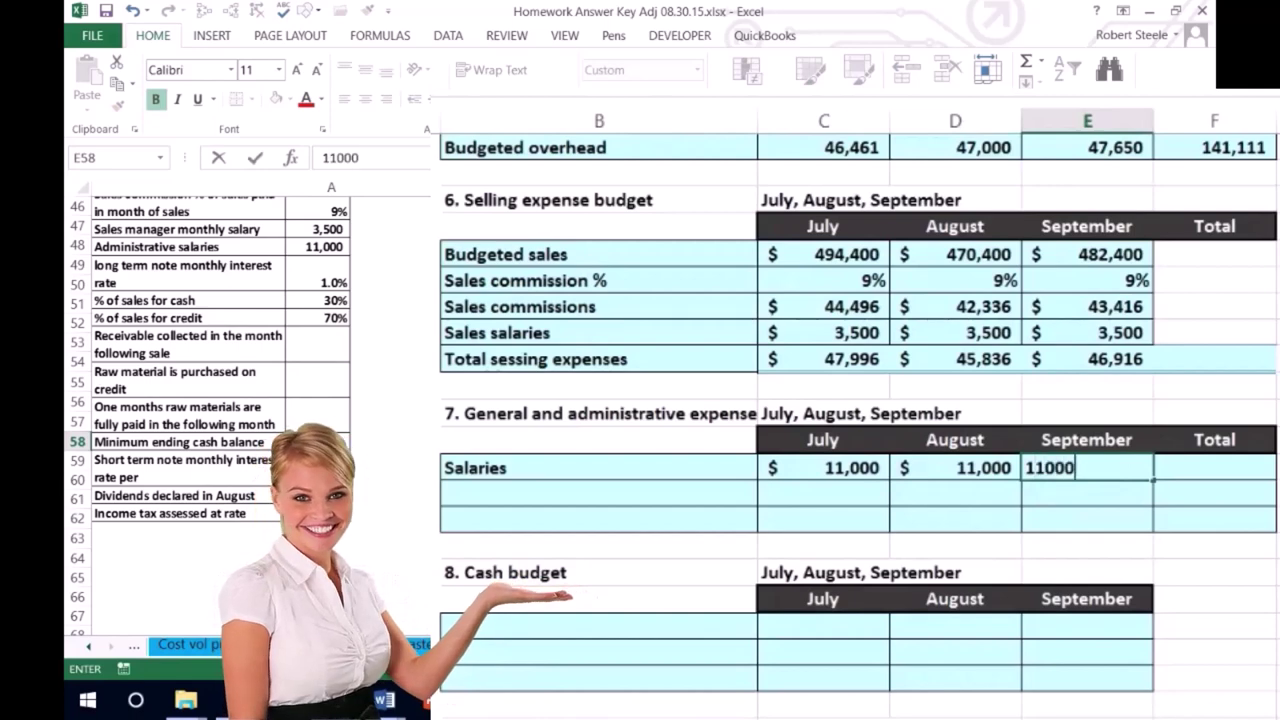
{"action": "key", "text": "Tab"}
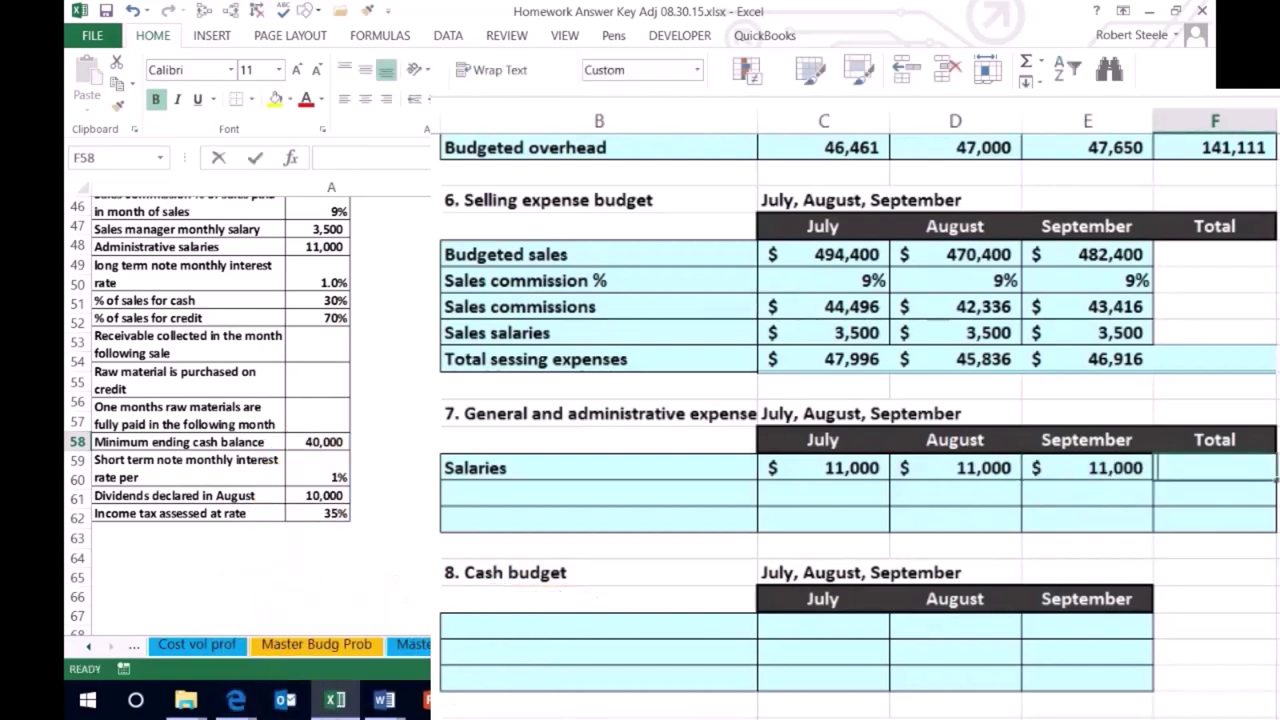
Total the Salaries row with =SUM(C58:E58), giving 33,000
{"action": "type", "text": "=sum("}
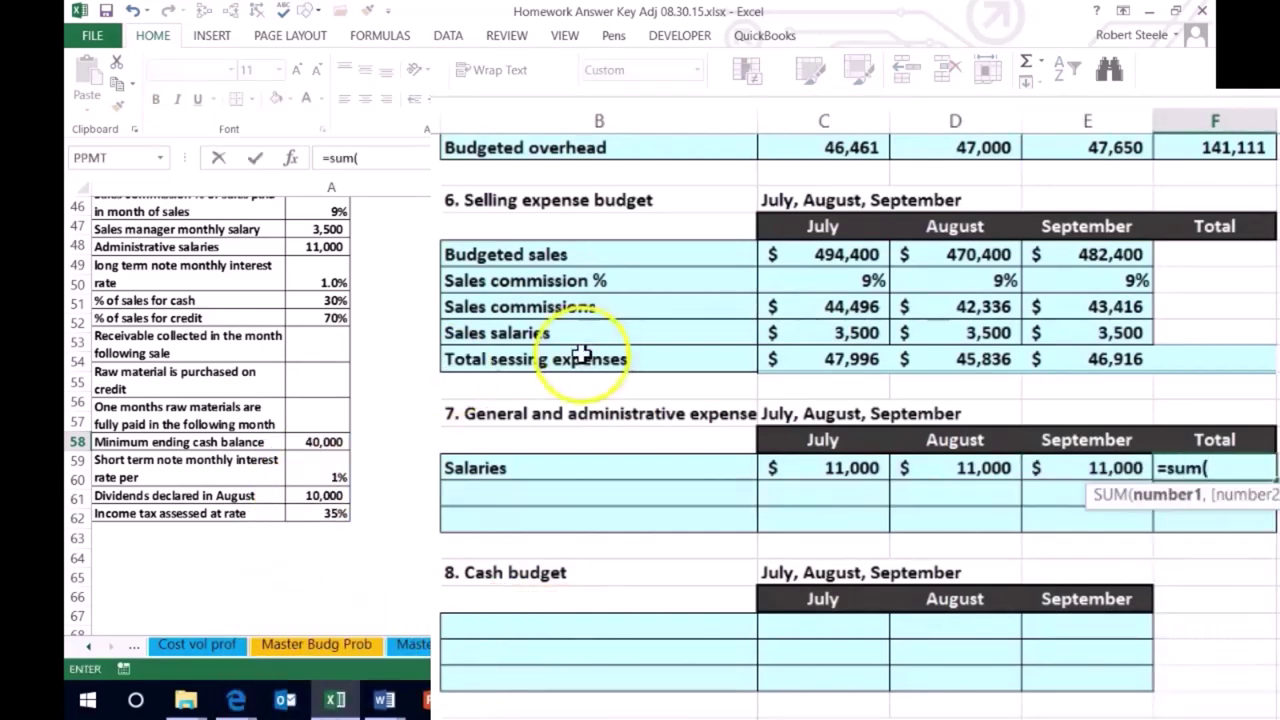
{"action": "left_click_drag", "start_coordinate": [791, 459], "coordinate": [1034, 452]}
{"action": "key", "text": "Return"}
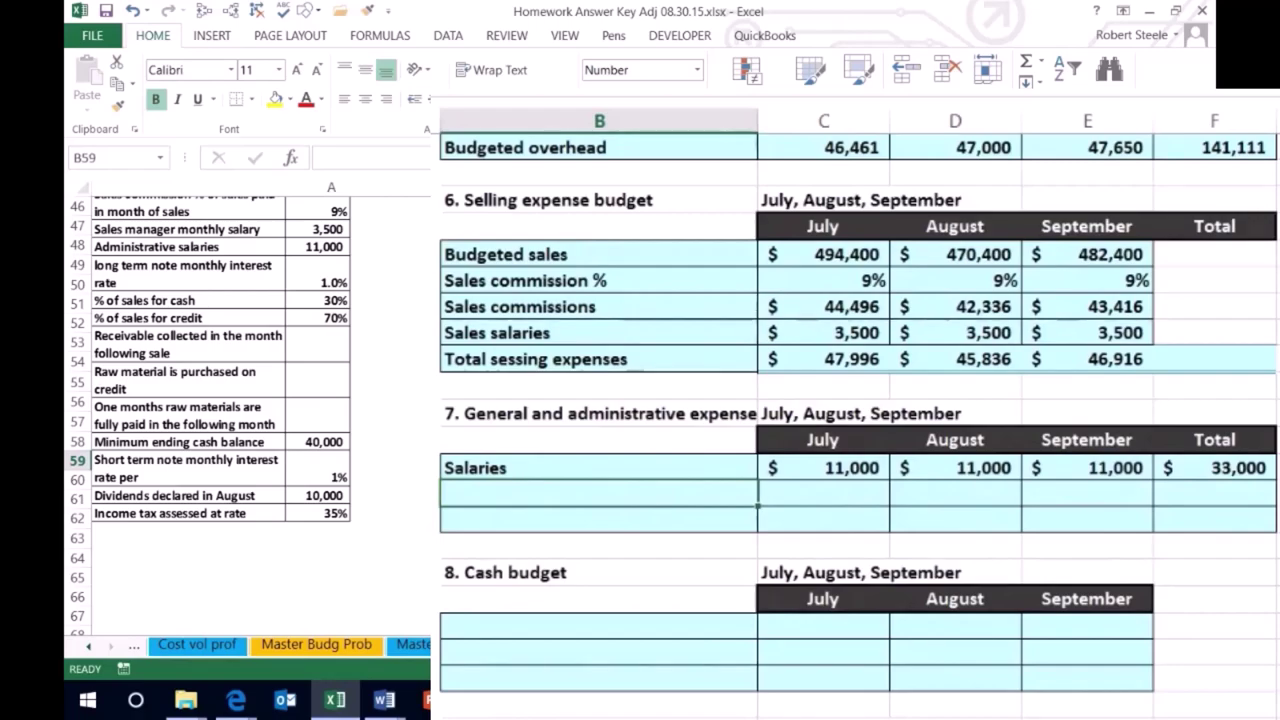
{"action": "scroll", "coordinate": [433, 146], "scroll_direction": "up", "scroll_amount": 5}
{"action": "scroll", "coordinate": [433, 146], "scroll_direction": "up", "scroll_amount": 9}
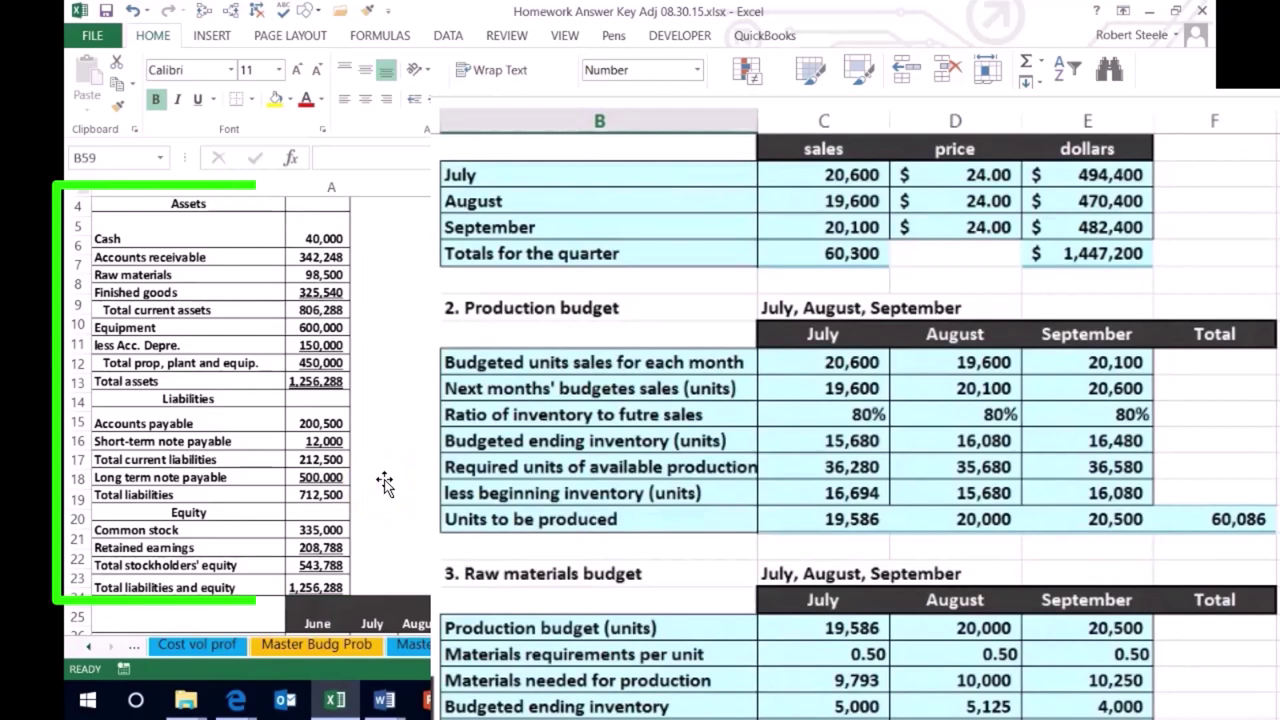
{"action": "scroll", "coordinate": [385, 485], "scroll_direction": "down", "scroll_amount": 6}
{"action": "scroll", "coordinate": [385, 483], "scroll_direction": "down", "scroll_amount": 5}
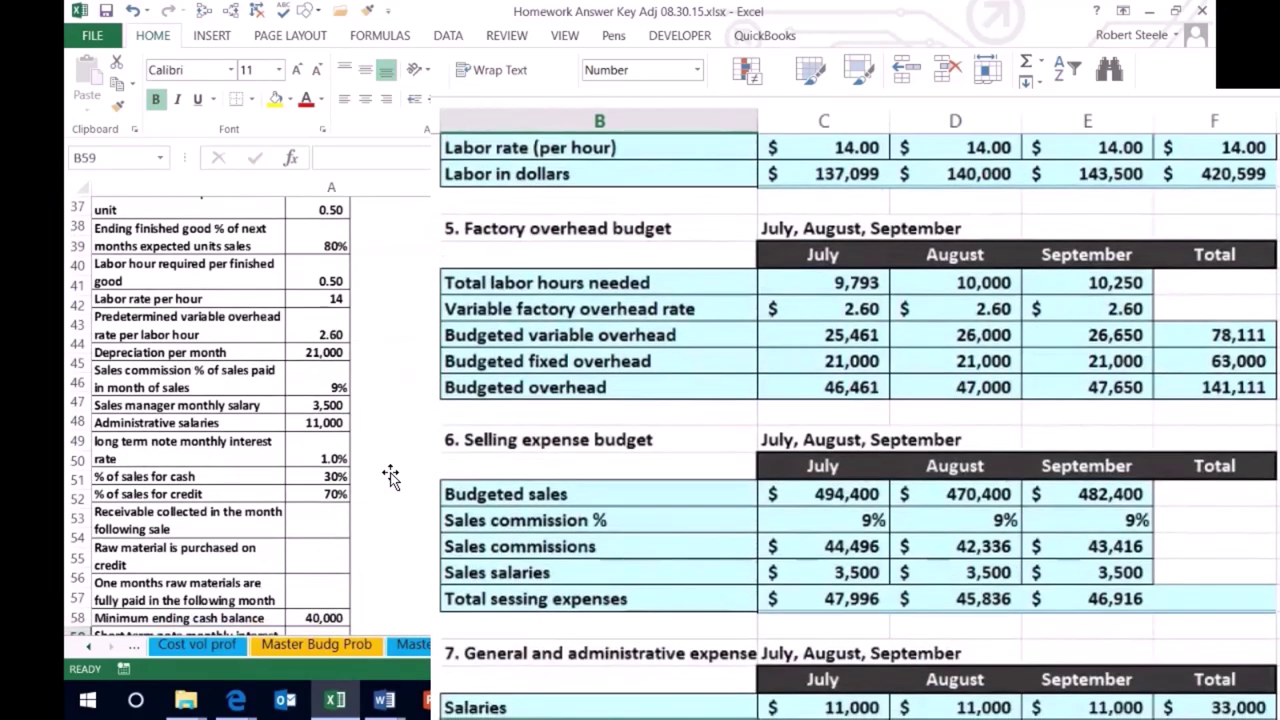
{"action": "scroll", "coordinate": [390, 475], "scroll_direction": "down", "scroll_amount": 1}
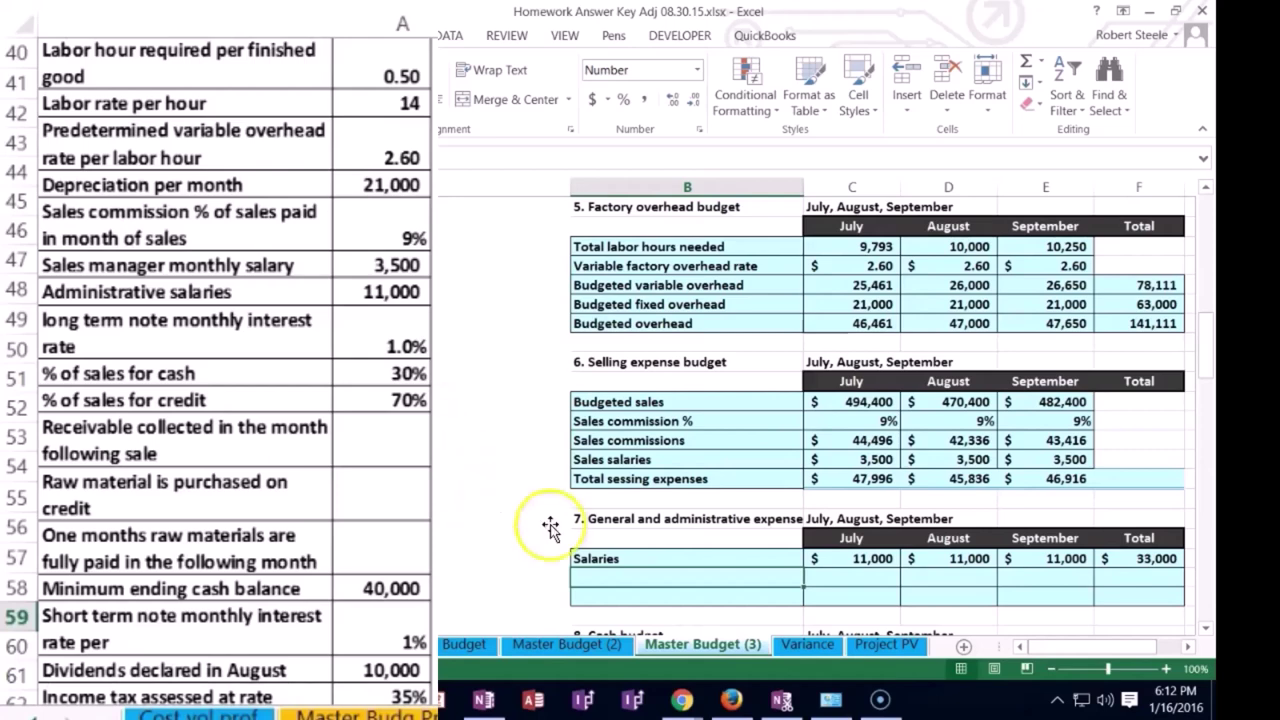
{"action": "left_click", "coordinate": [525, 580]}
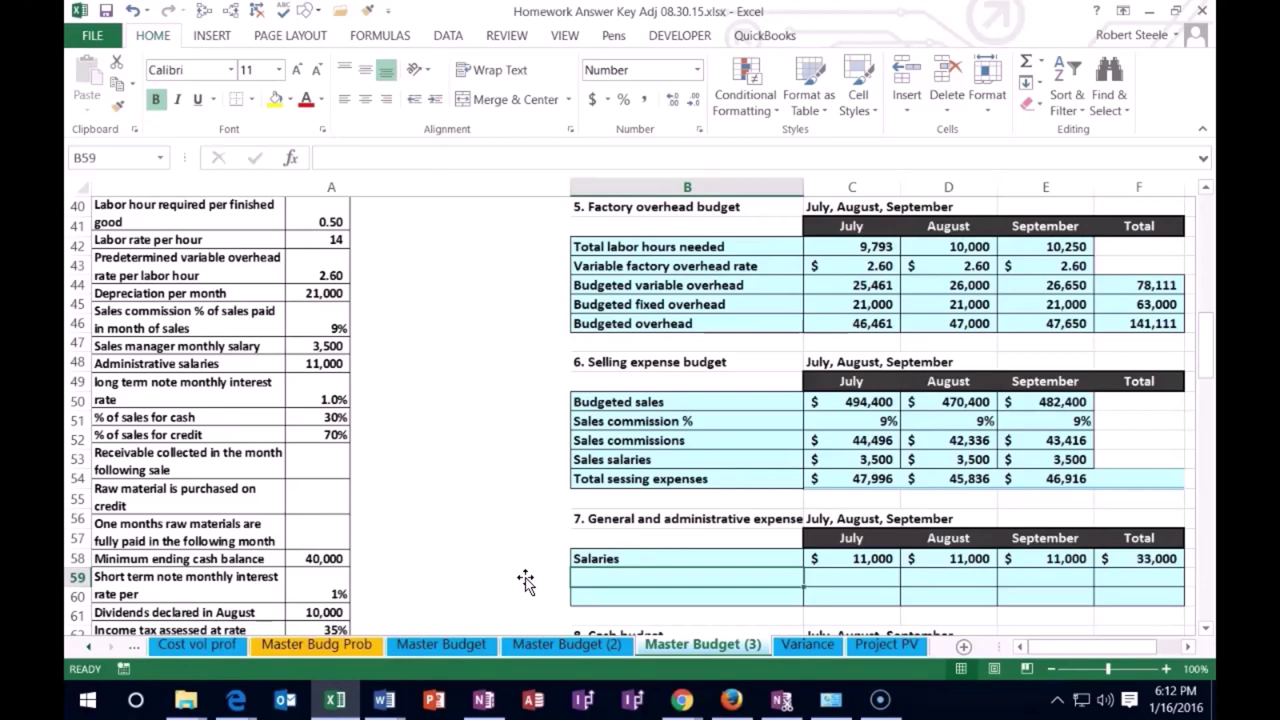
Add an 'Interest on long term note' row of =500000*.01 (5,000) per month
{"action": "type", "text": "In"}
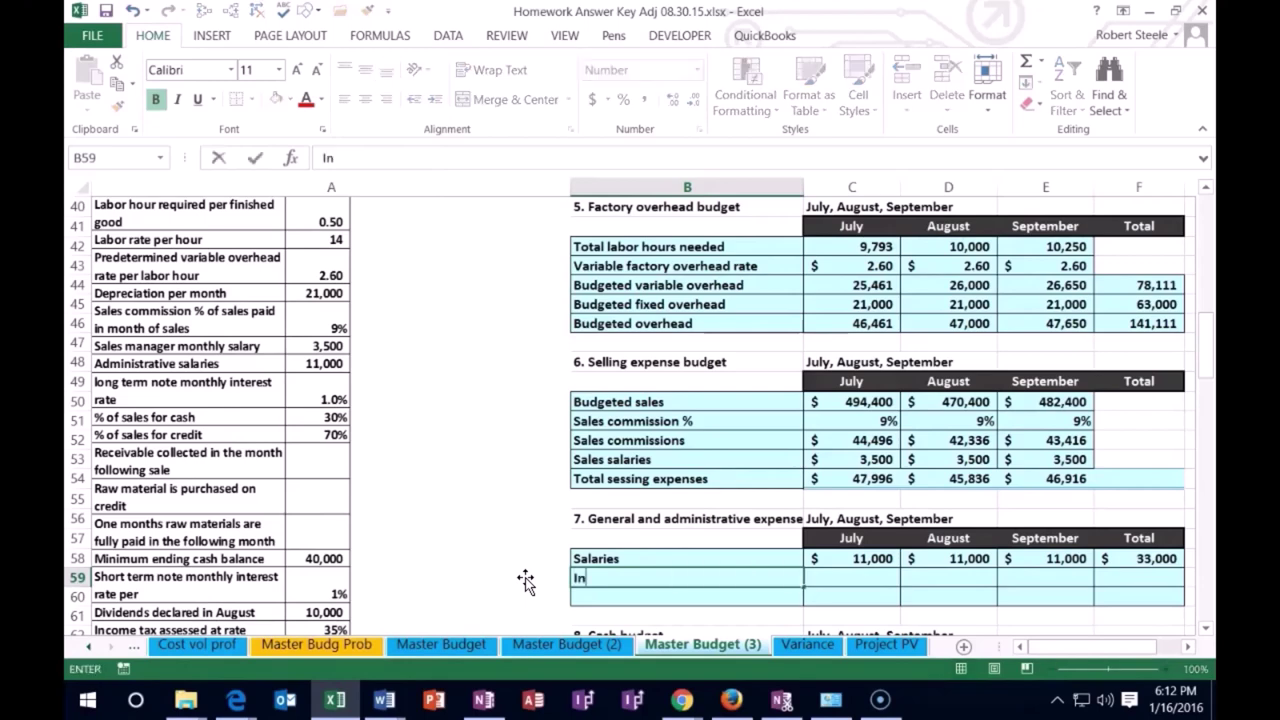
{"action": "type", "text": "terest o"}
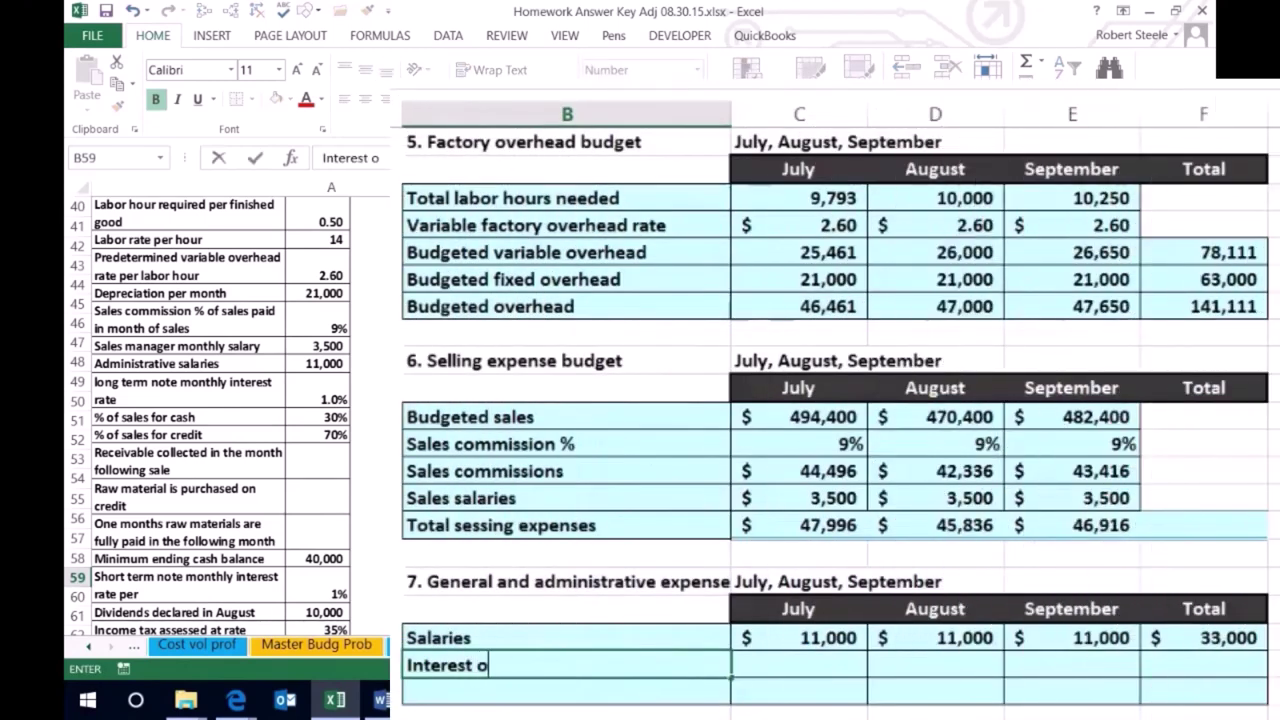
{"action": "type", "text": "n long term "}
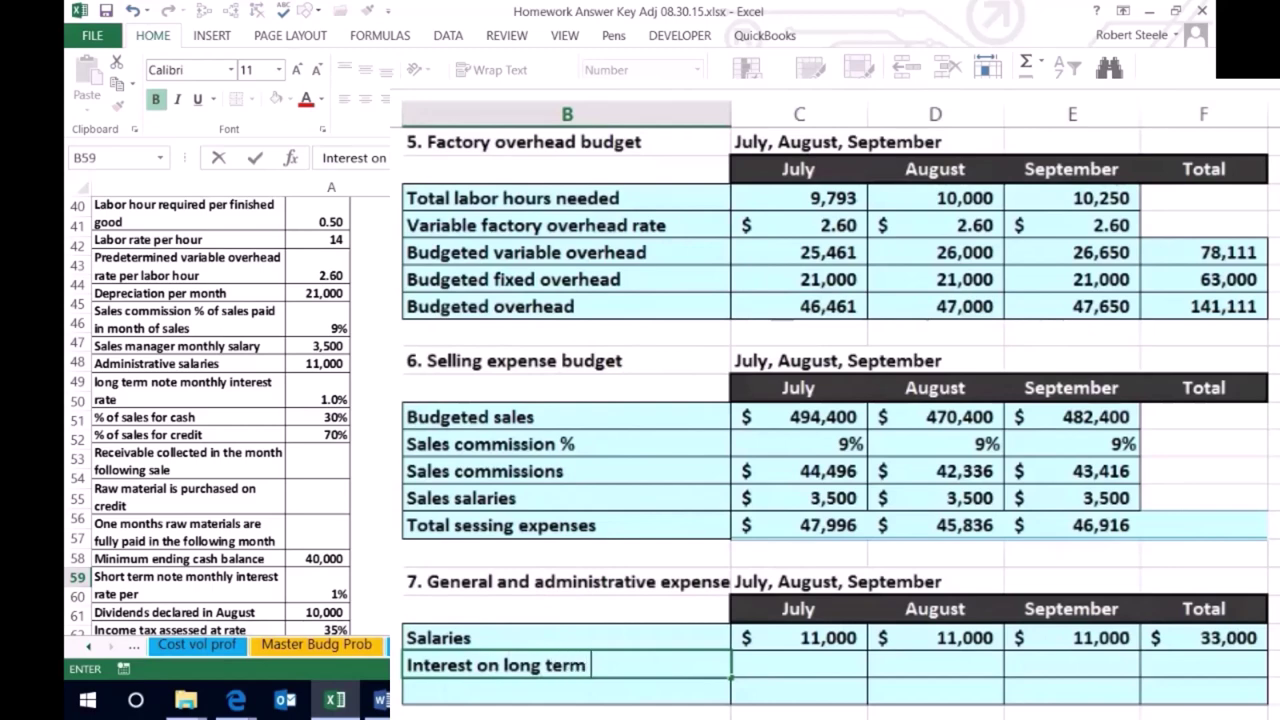
{"action": "type", "text": "note"}
{"action": "key", "text": "Tab"}
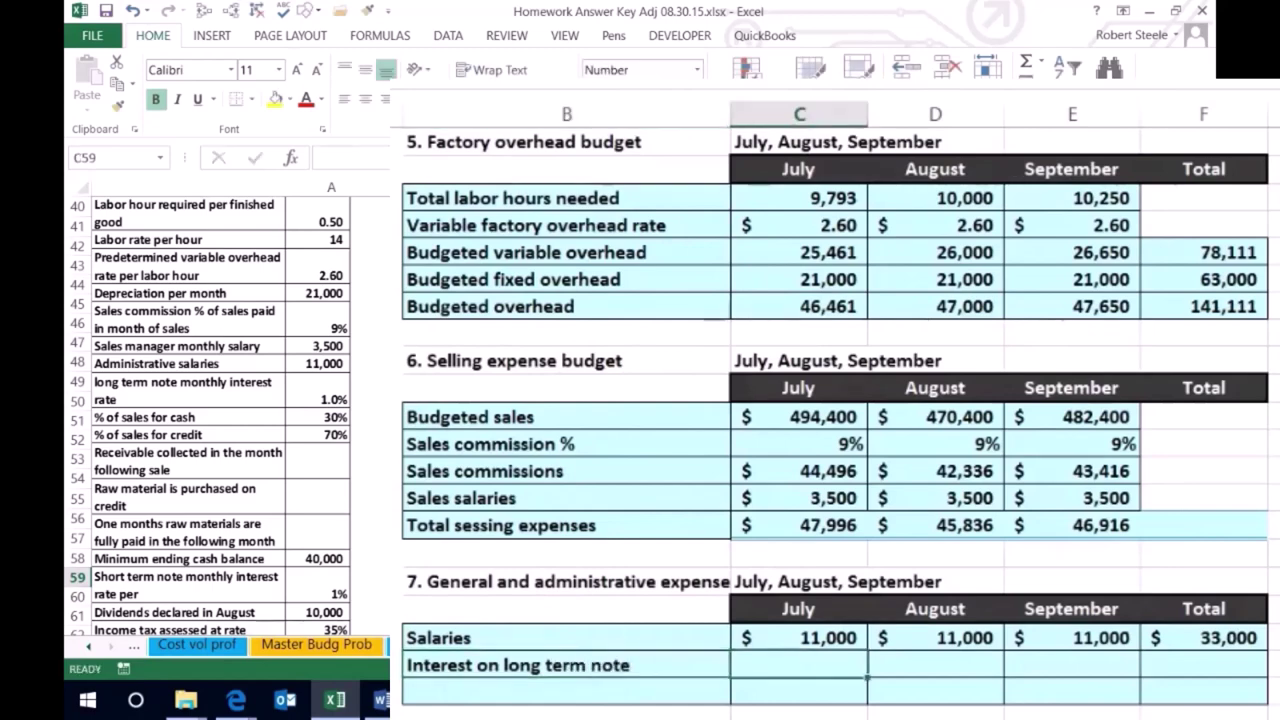
{"action": "type", "text": "=500"}
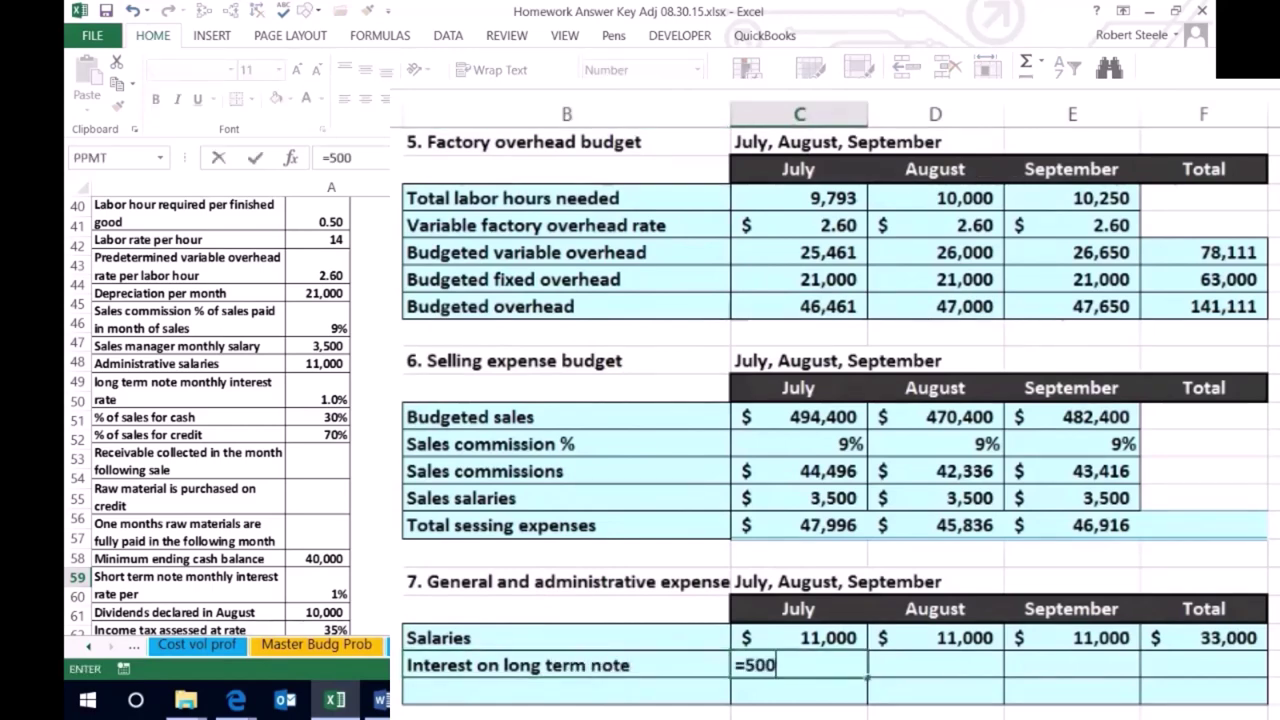
{"action": "type", "text": "000*.01"}
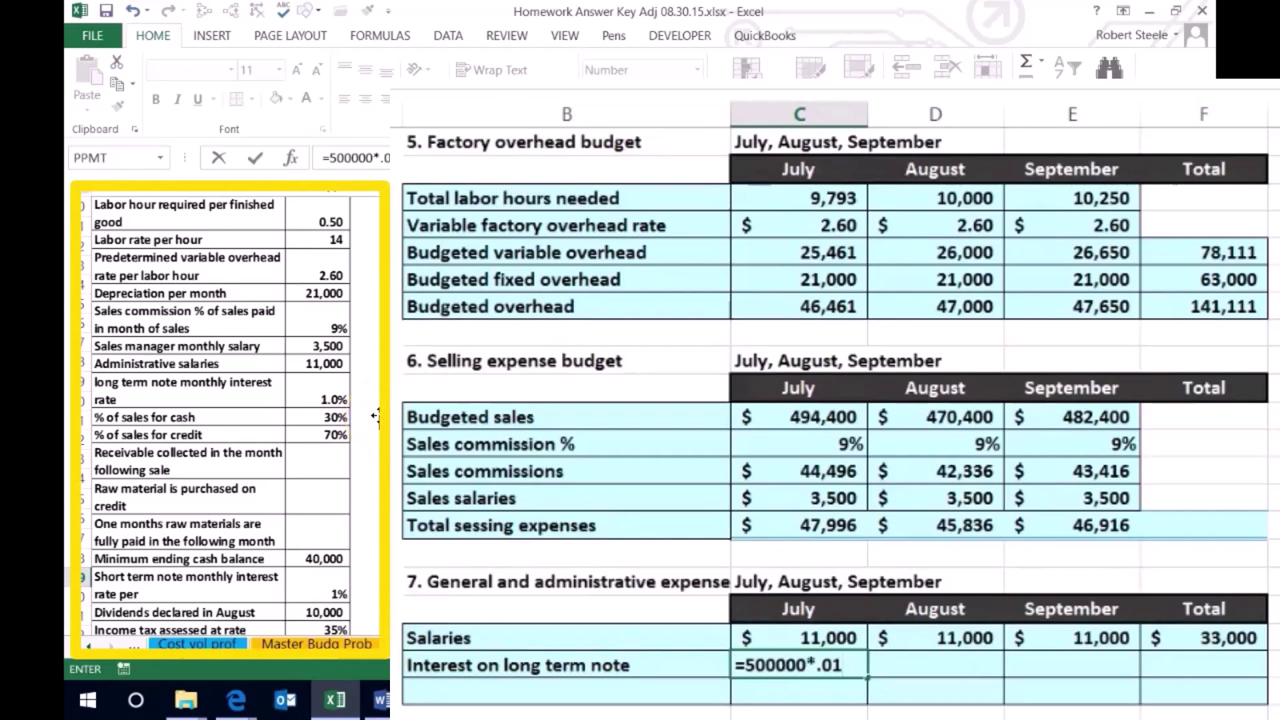
{"action": "key", "text": "Tab"}
{"action": "type", "text": "=5000"}
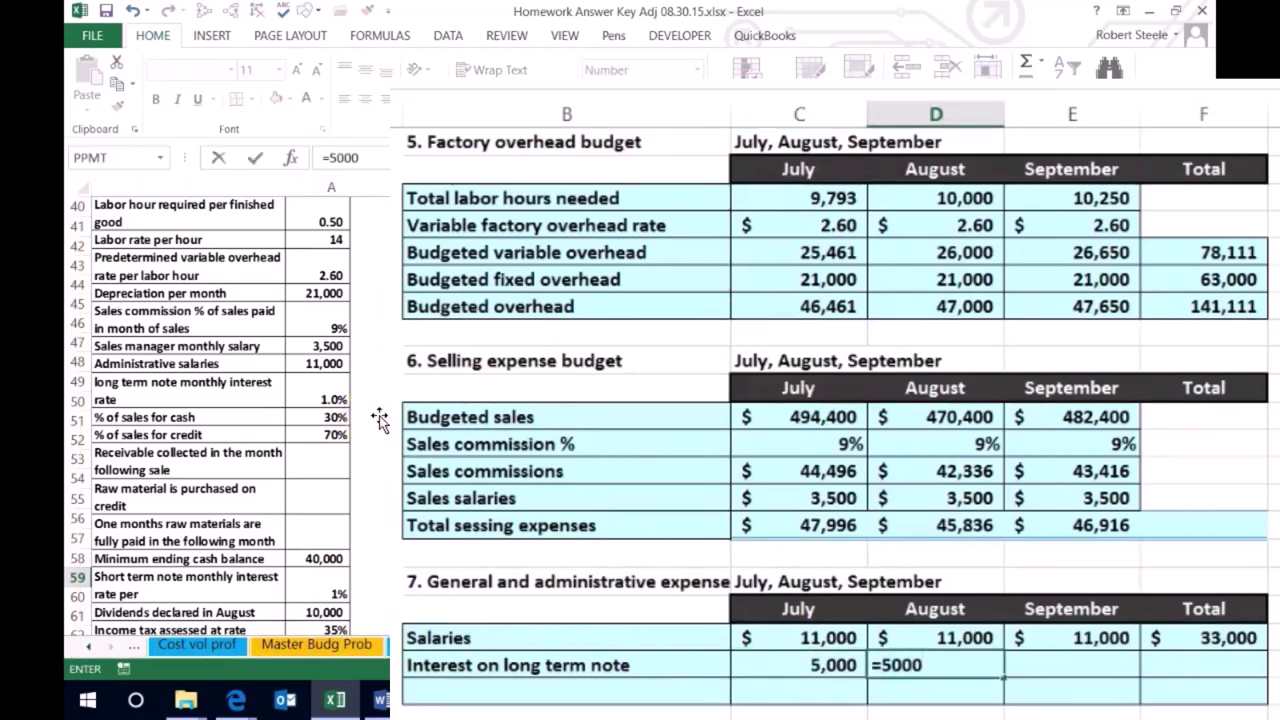
{"action": "type", "text": "00*.01"}
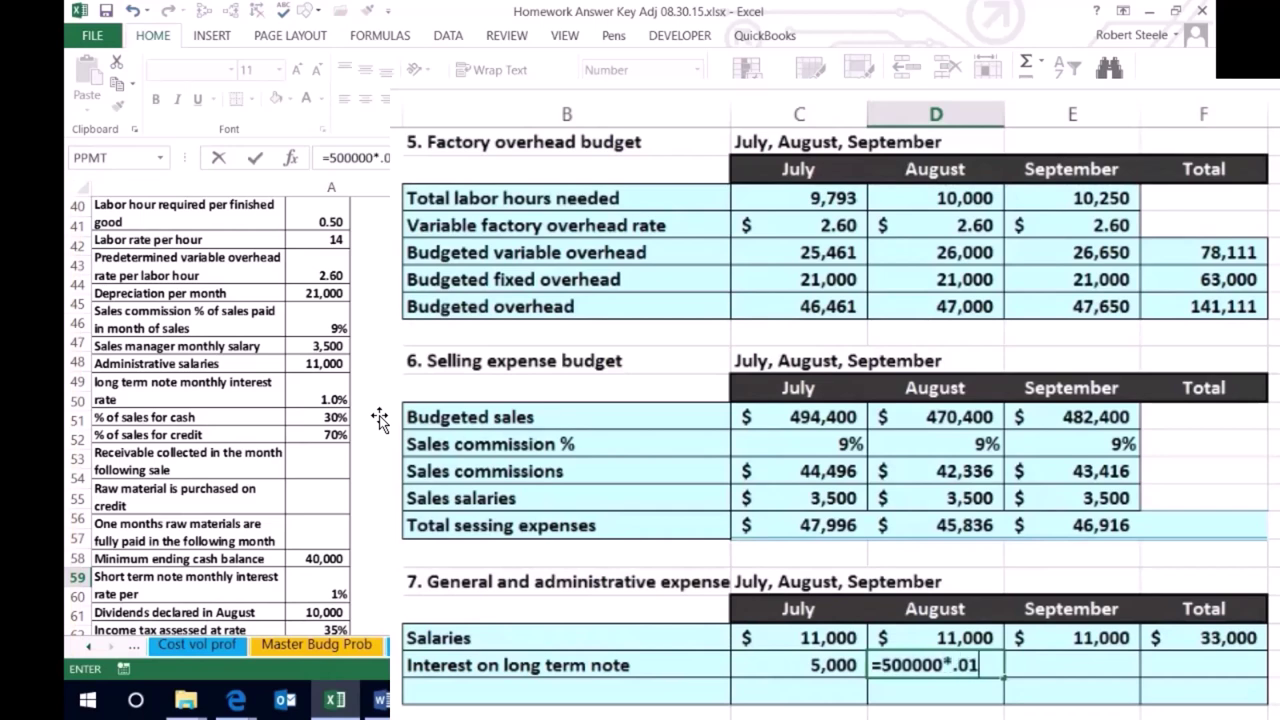
{"action": "key", "text": "Tab"}
{"action": "type", "text": "="}
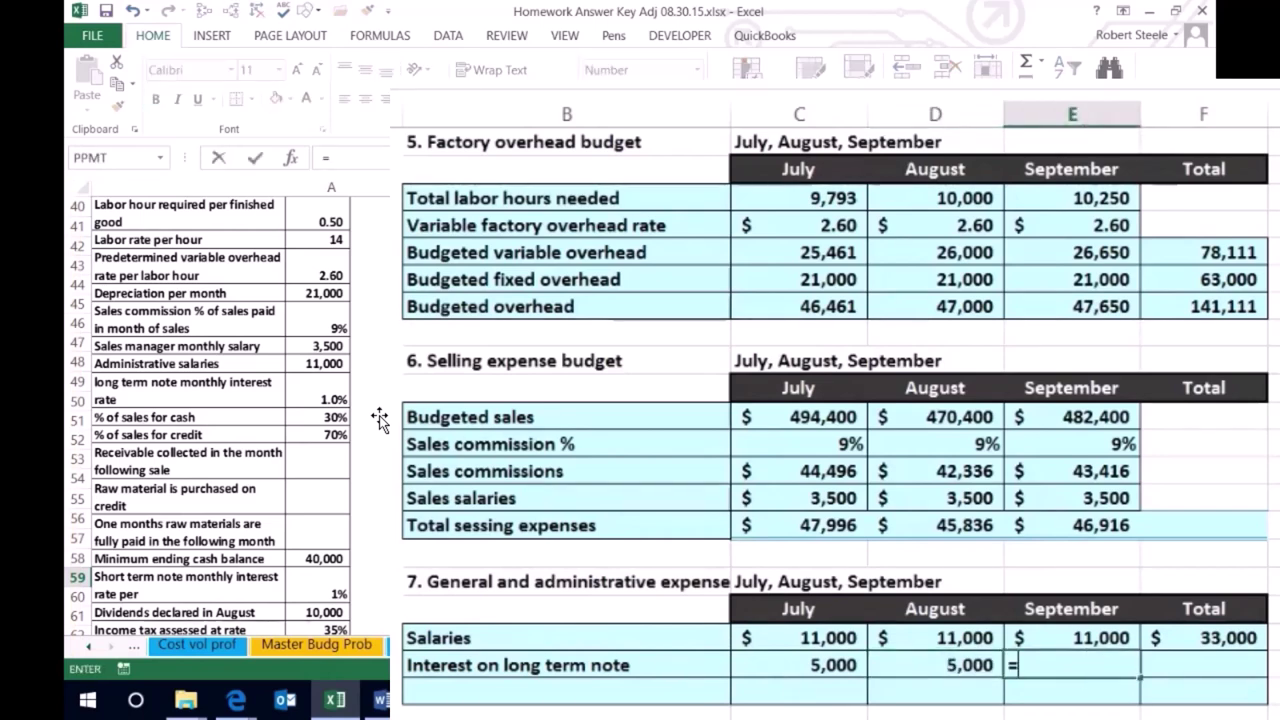
{"action": "type", "text": "500000"}
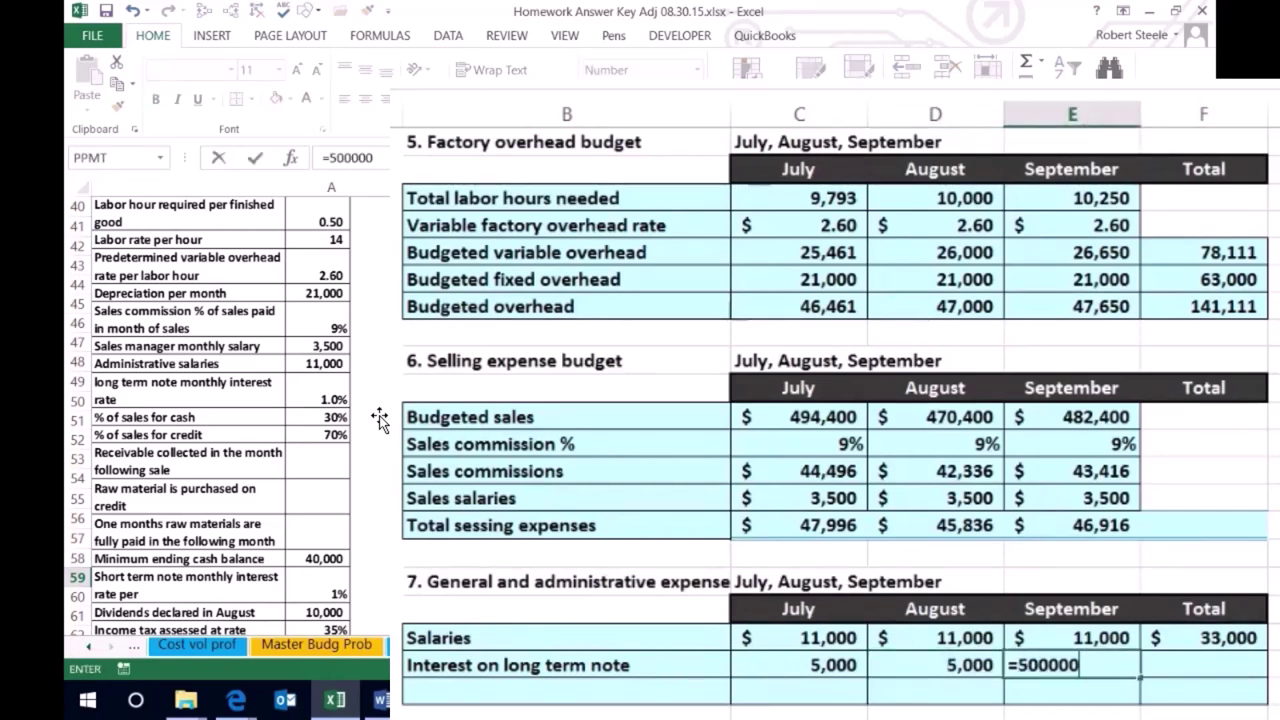
{"action": "type", "text": "*.01"}
{"action": "key", "text": "Tab"}
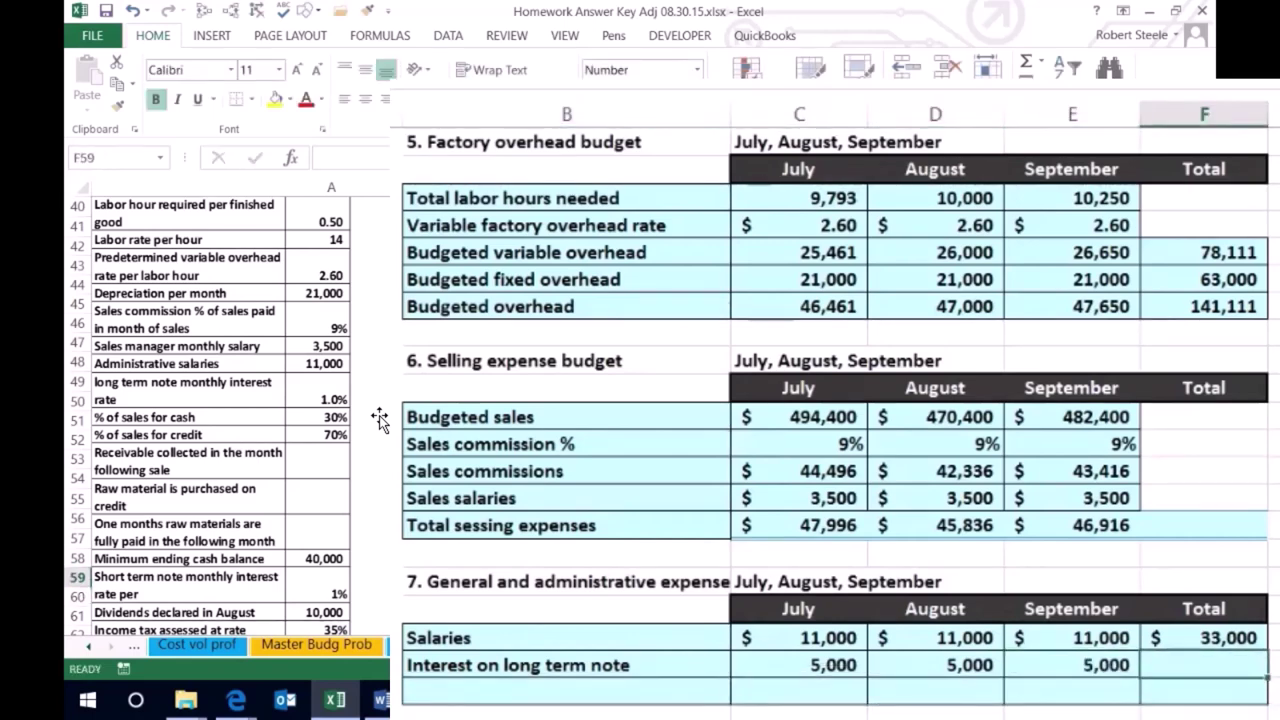
Total the interest row with =SUM(C59:E59), giving 15,000
{"action": "type", "text": "=sum("}
{"action": "key", "text": "Left"}
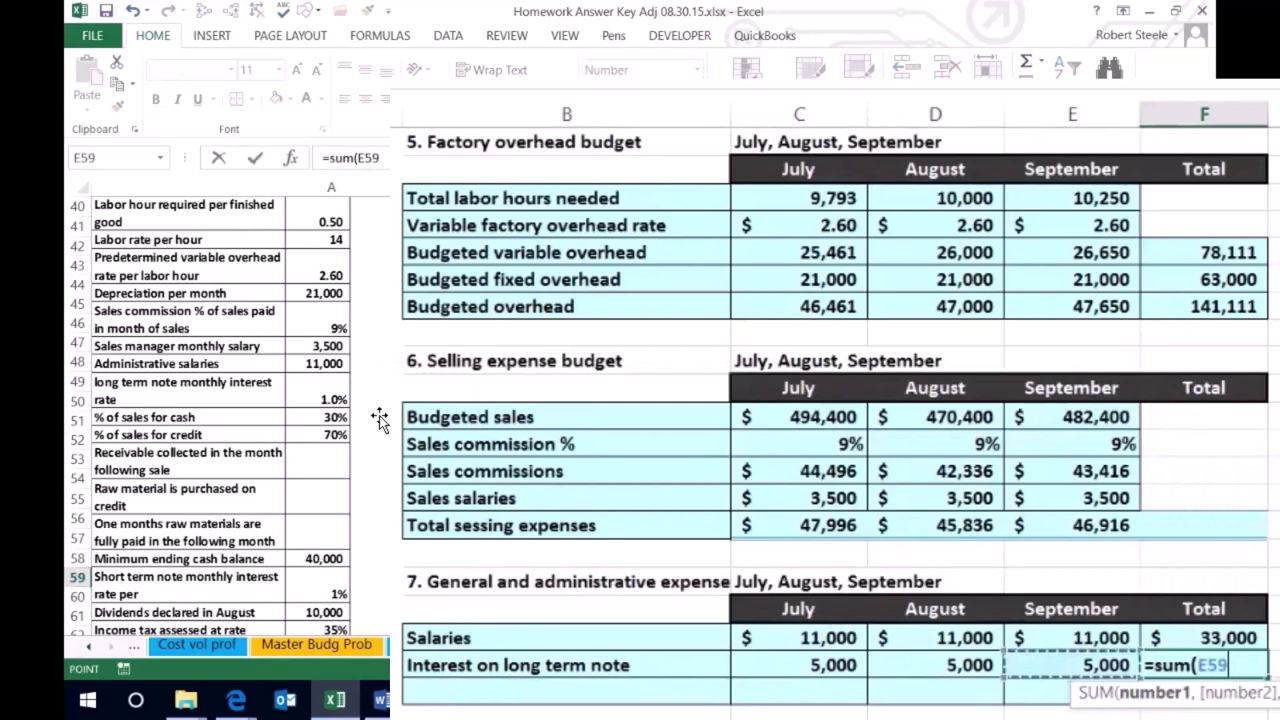
{"action": "key", "text": "shift+Left"}
{"action": "key", "text": "shift+Left"}
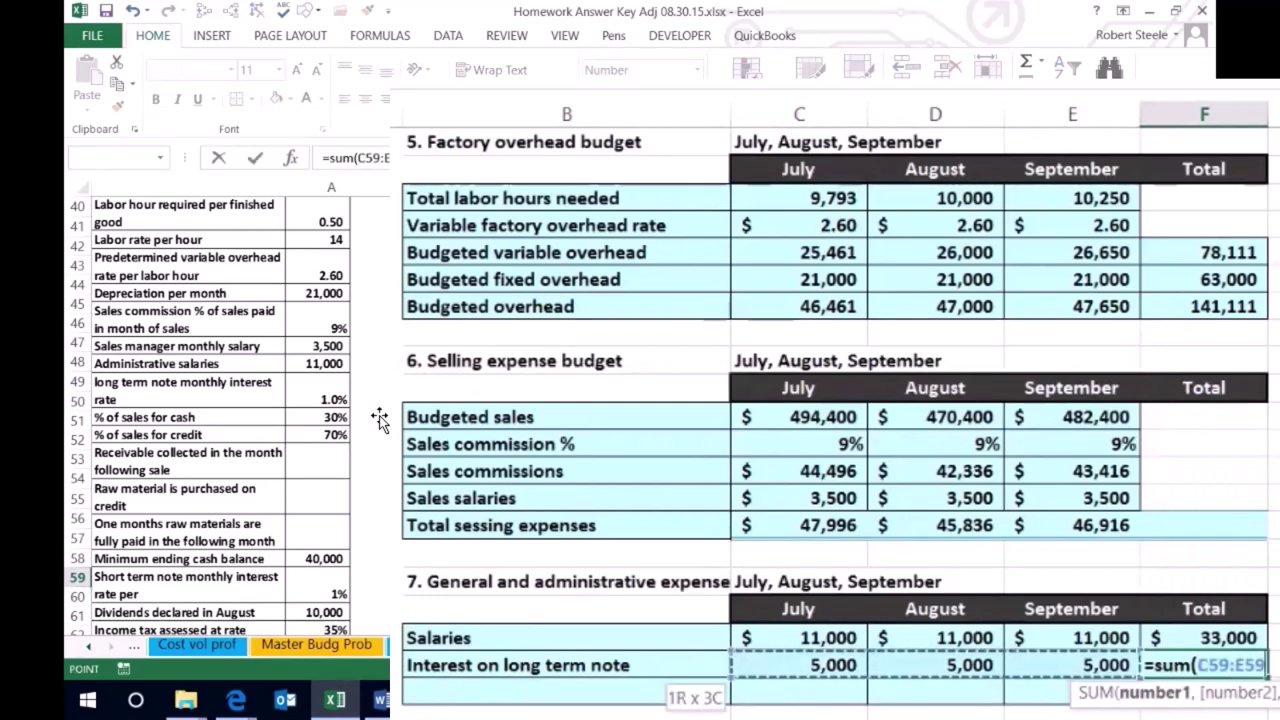
{"action": "key", "text": "Return"}
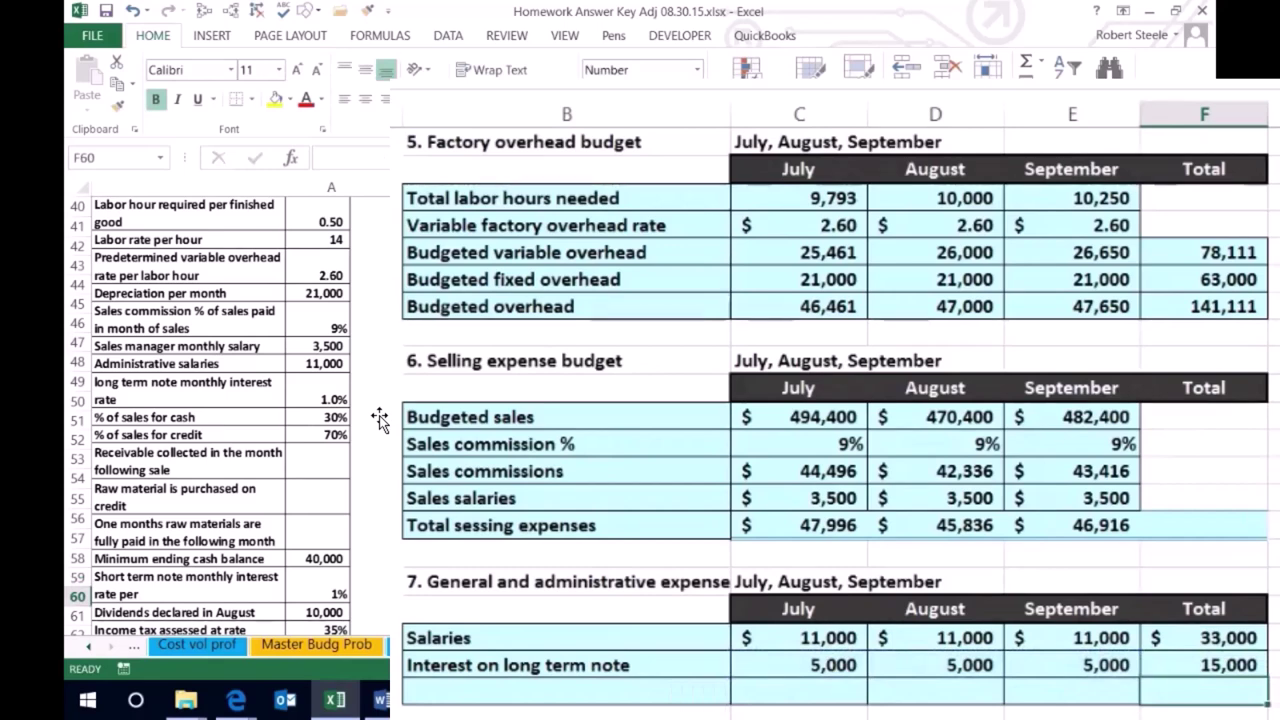
{"action": "key", "text": "Left"}
{"action": "key", "text": "Left"}
{"action": "key", "text": "Left"}
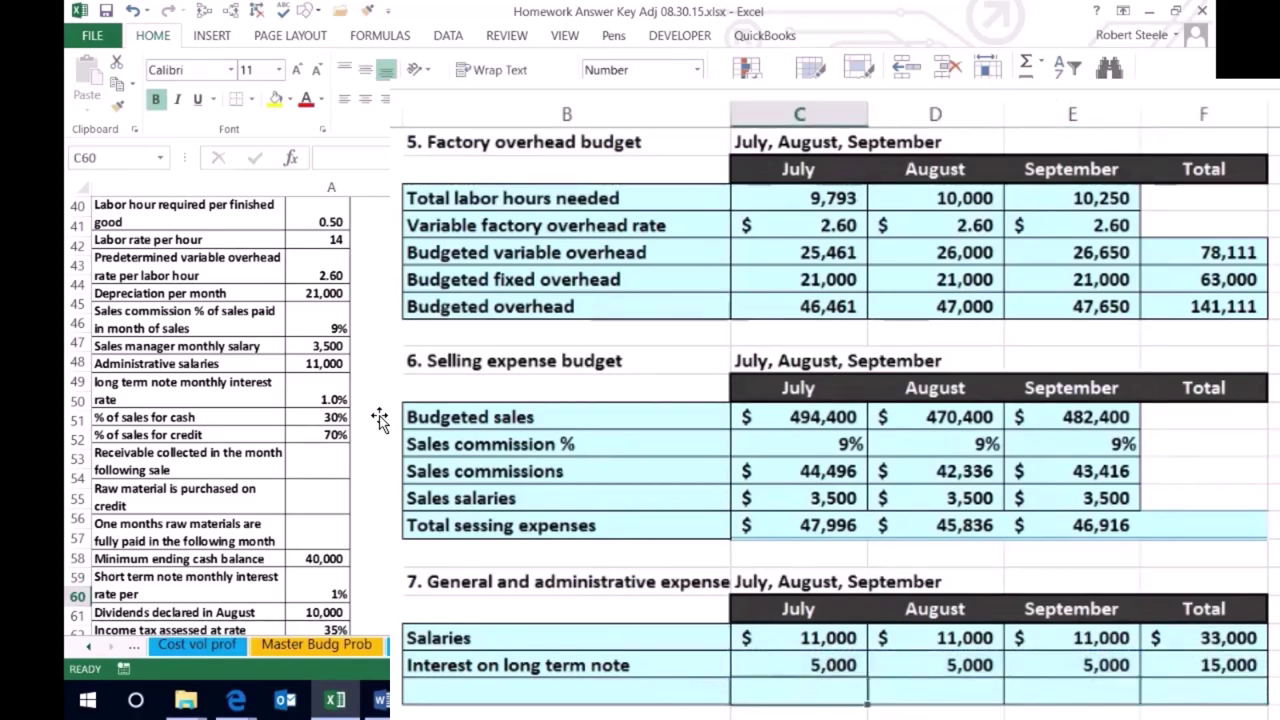
Enter July to September expense totals as salaries plus interest, 16,000 each
{"action": "type", "text": "="}
{"action": "key", "text": "Up"}
{"action": "key", "text": "Up"}
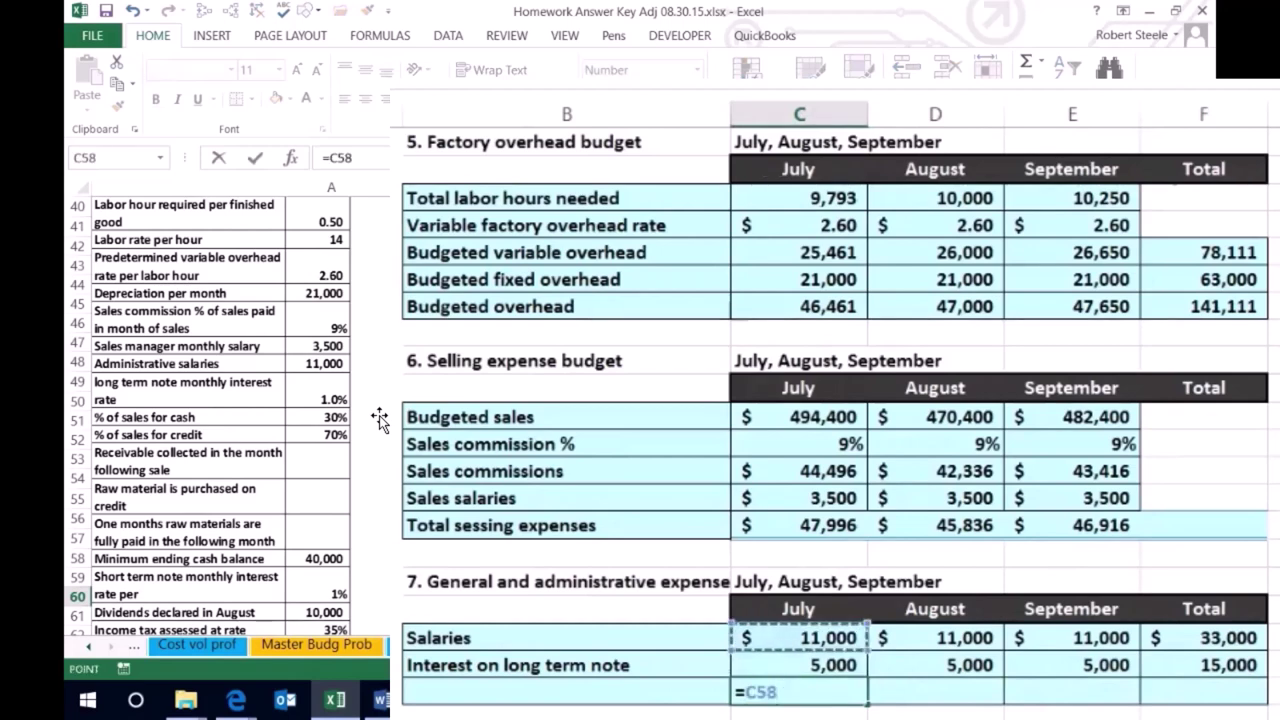
{"action": "type", "text": "+"}
{"action": "key", "text": "Up"}
{"action": "key", "text": "Tab"}
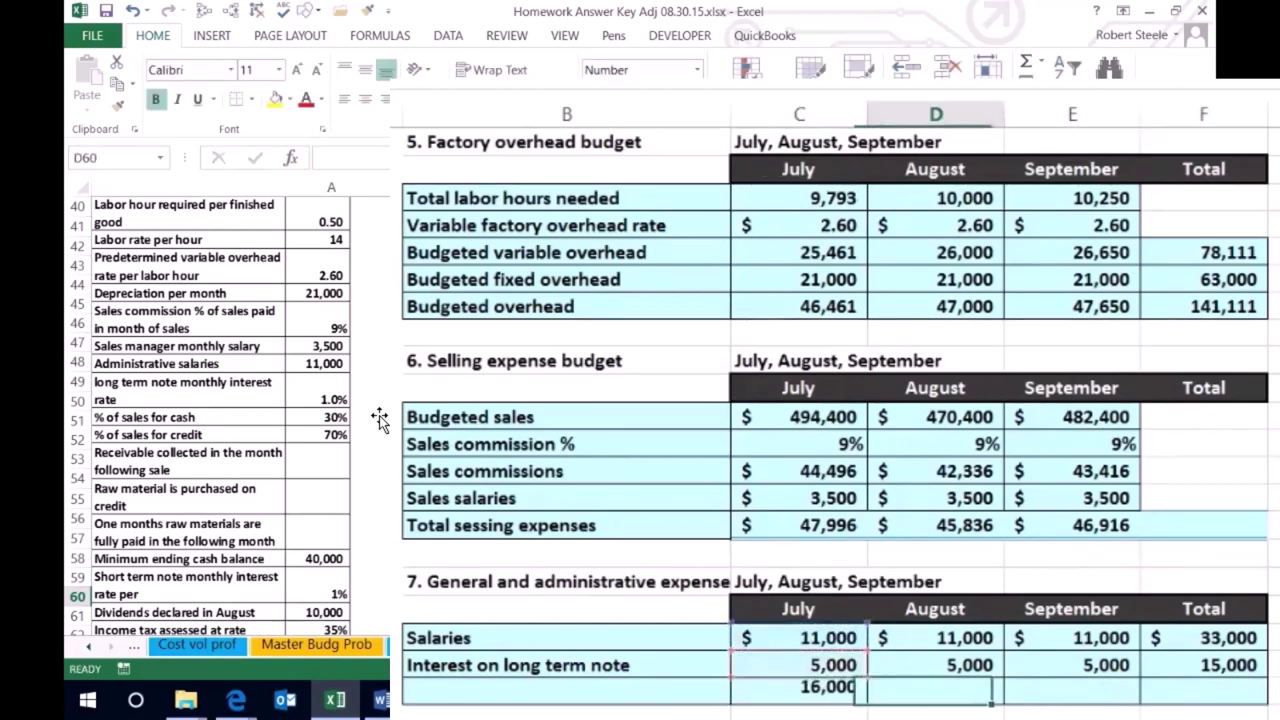
{"action": "type", "text": "="}
{"action": "key", "text": "Up"}
{"action": "key", "text": "Up"}
{"action": "type", "text": "+"}
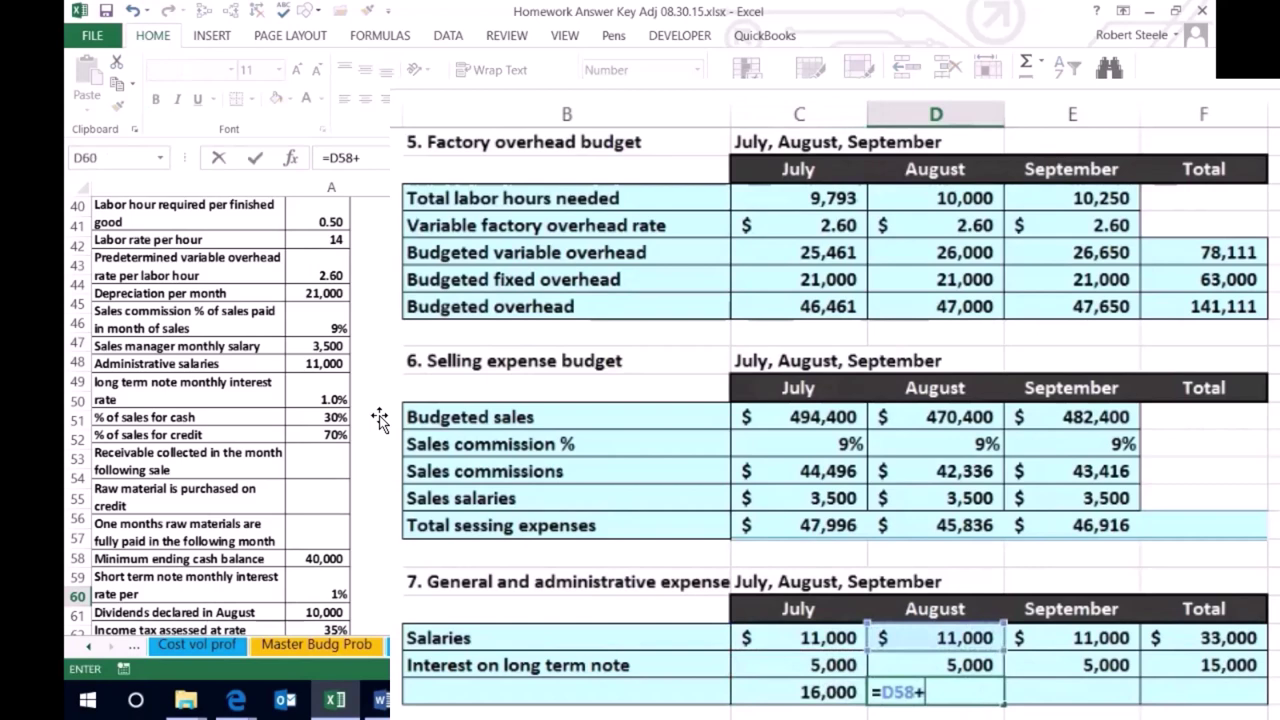
{"action": "key", "text": "Up"}
{"action": "key", "text": "Tab"}
{"action": "type", "text": "="}
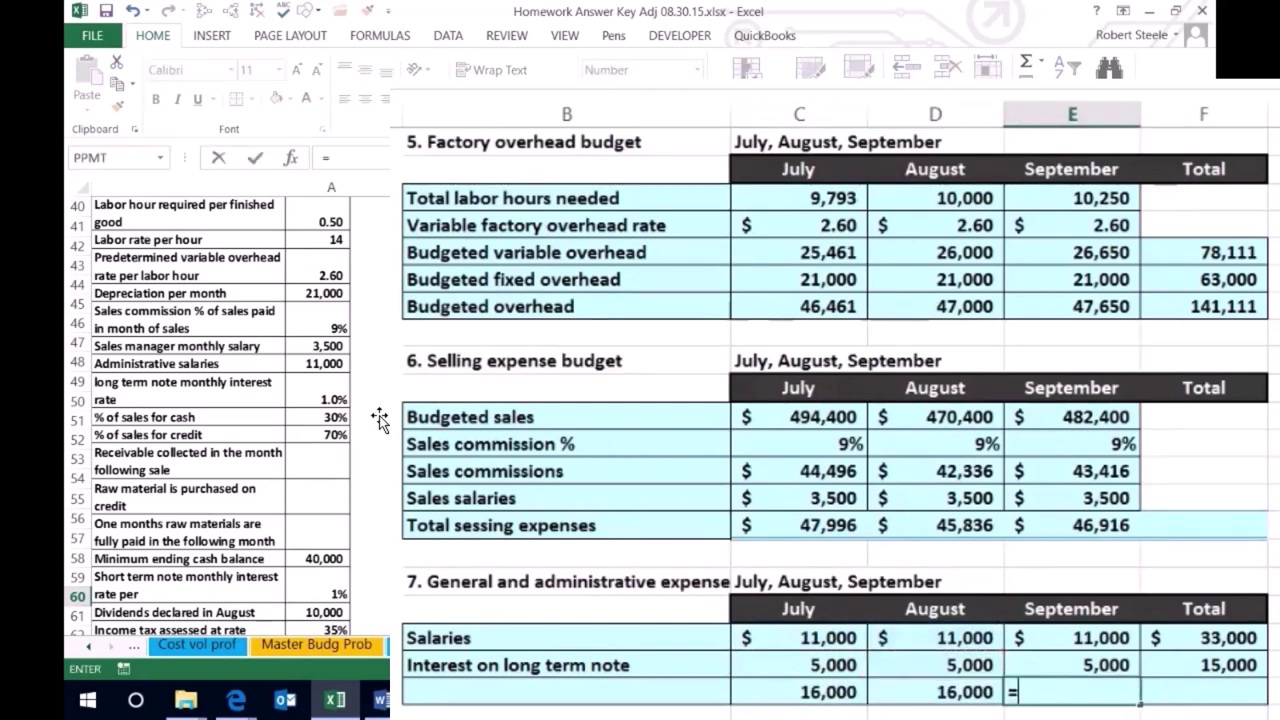
{"action": "key", "text": "Up"}
{"action": "key", "text": "Up"}
{"action": "type", "text": "+"}
{"action": "key", "text": "Up"}
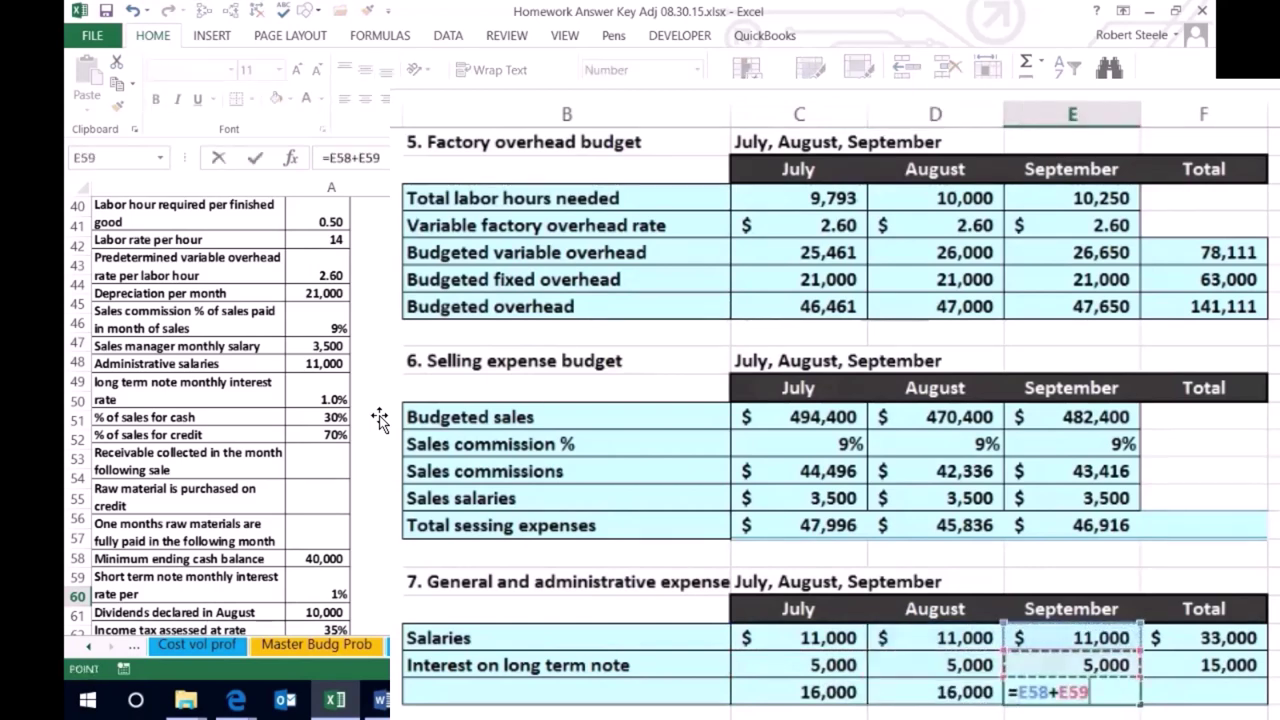
{"action": "key", "text": "Tab"}
Add the overall expense total of 48,000 and check the monthly totals' sum
{"action": "type", "text": "="}
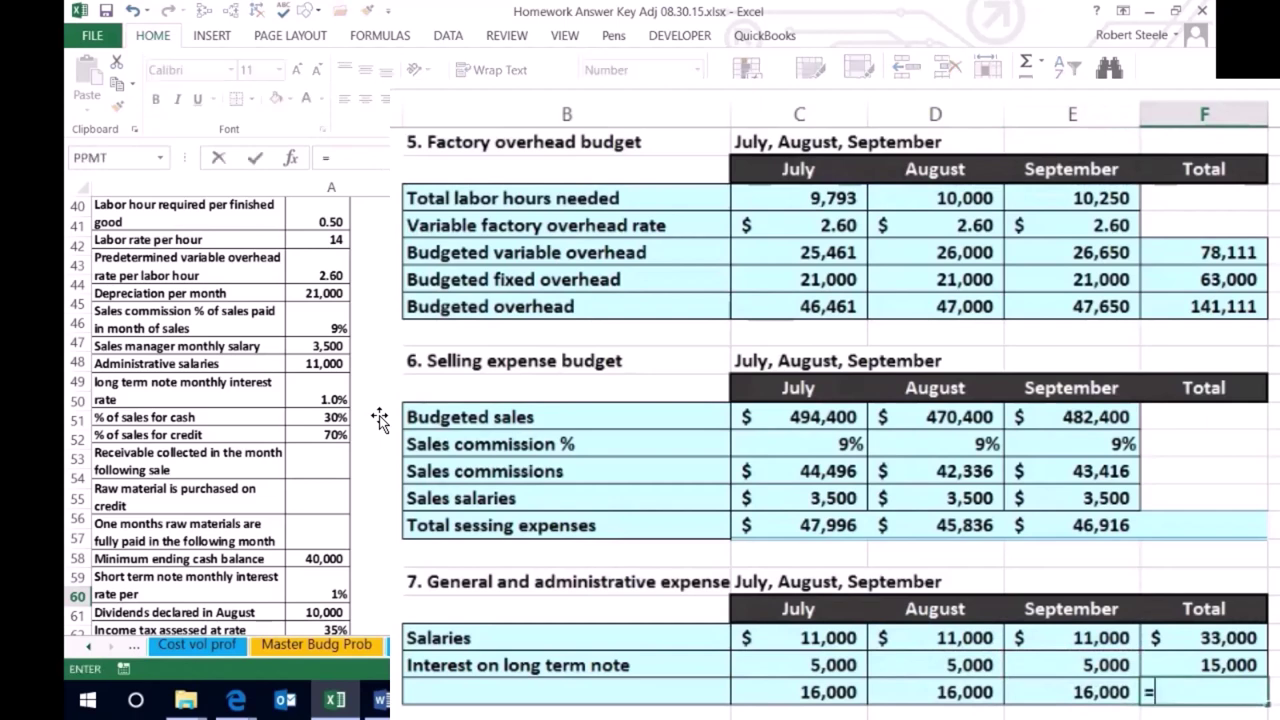
{"action": "key", "text": "Up"}
{"action": "key", "text": "Up"}
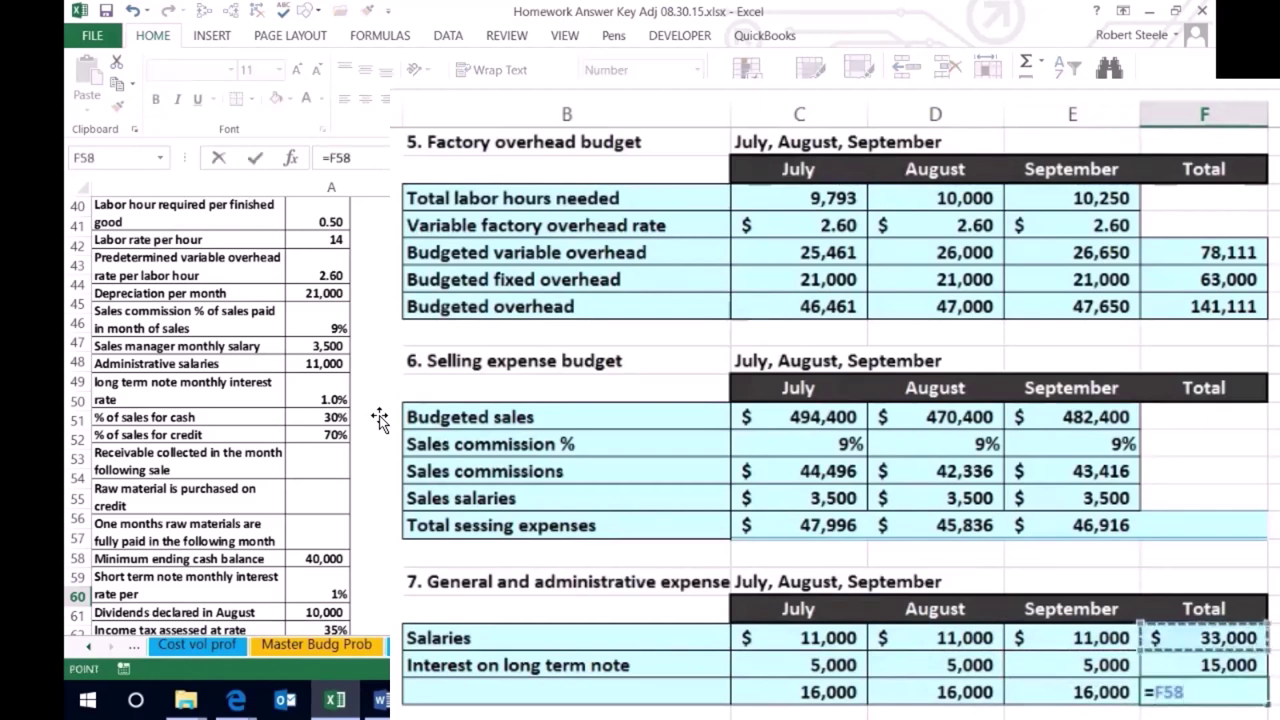
{"action": "type", "text": "+"}
{"action": "key", "text": "Up"}
{"action": "key", "text": "Return"}
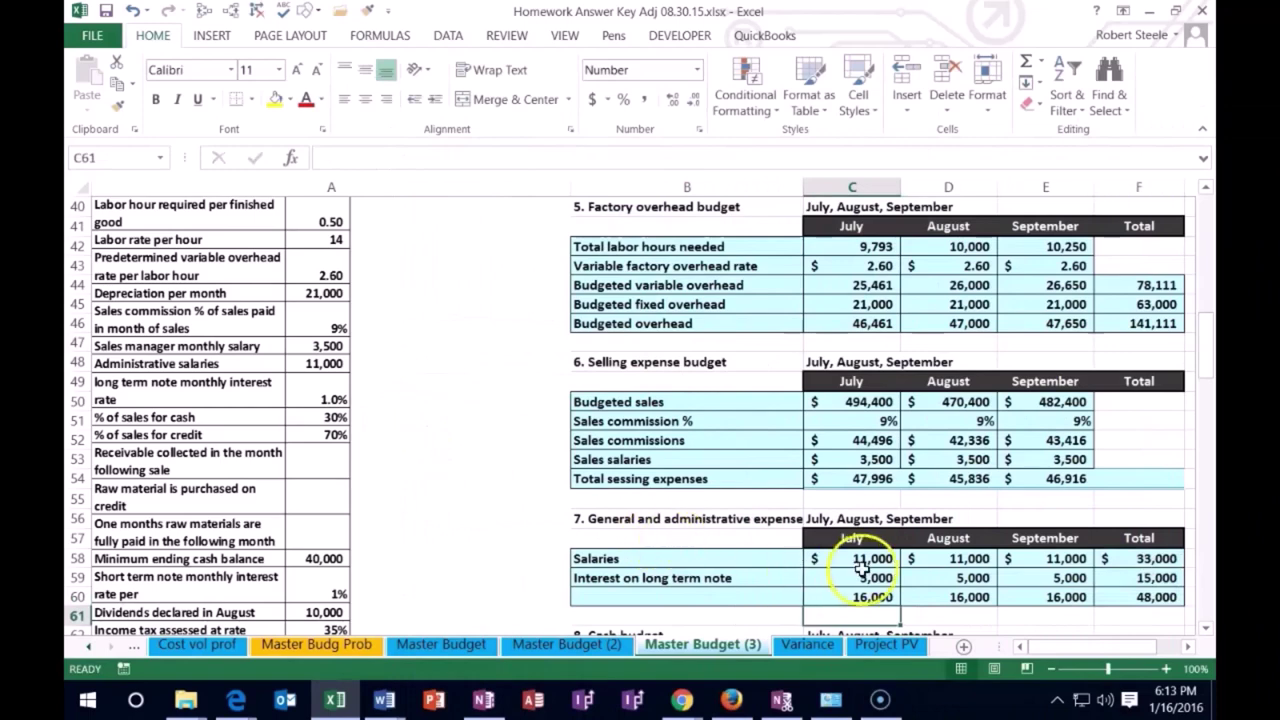
{"action": "scroll", "coordinate": [862, 575], "scroll_direction": "down", "scroll_amount": 2}
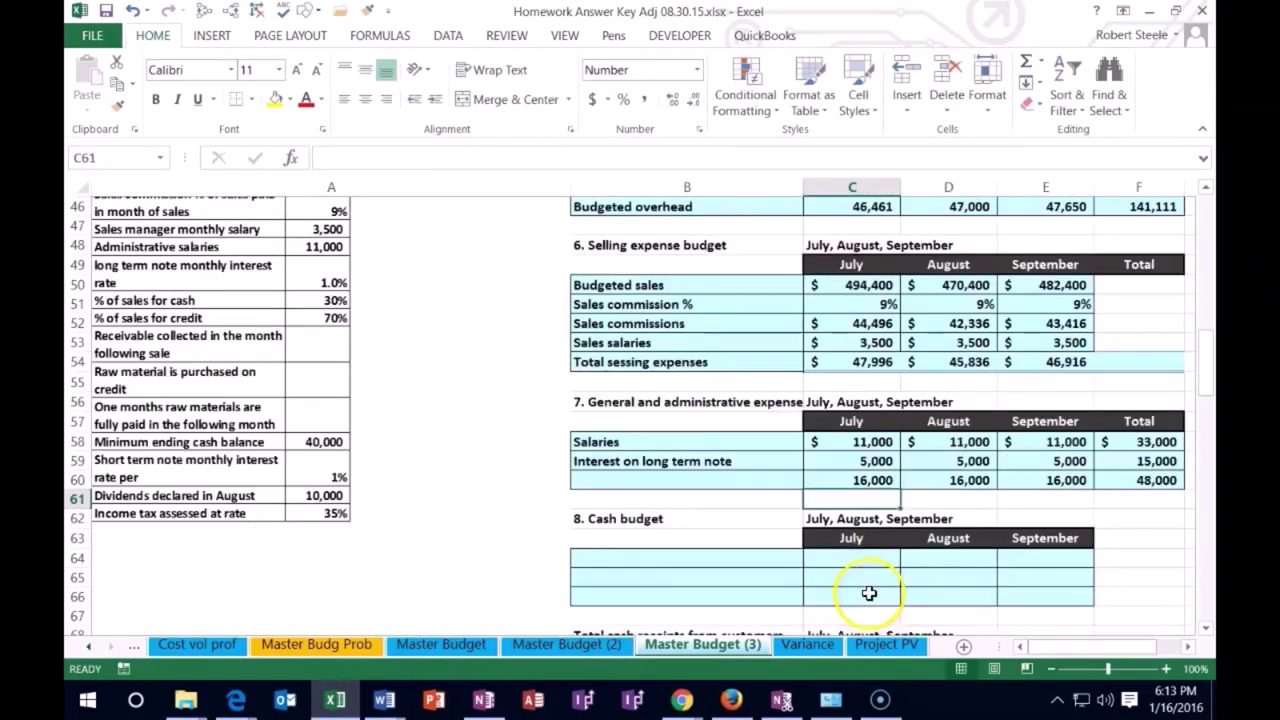
{"action": "left_click", "coordinate": [874, 480]}
{"action": "left_click_drag", "start_coordinate": [874, 480], "coordinate": [1011, 484]}
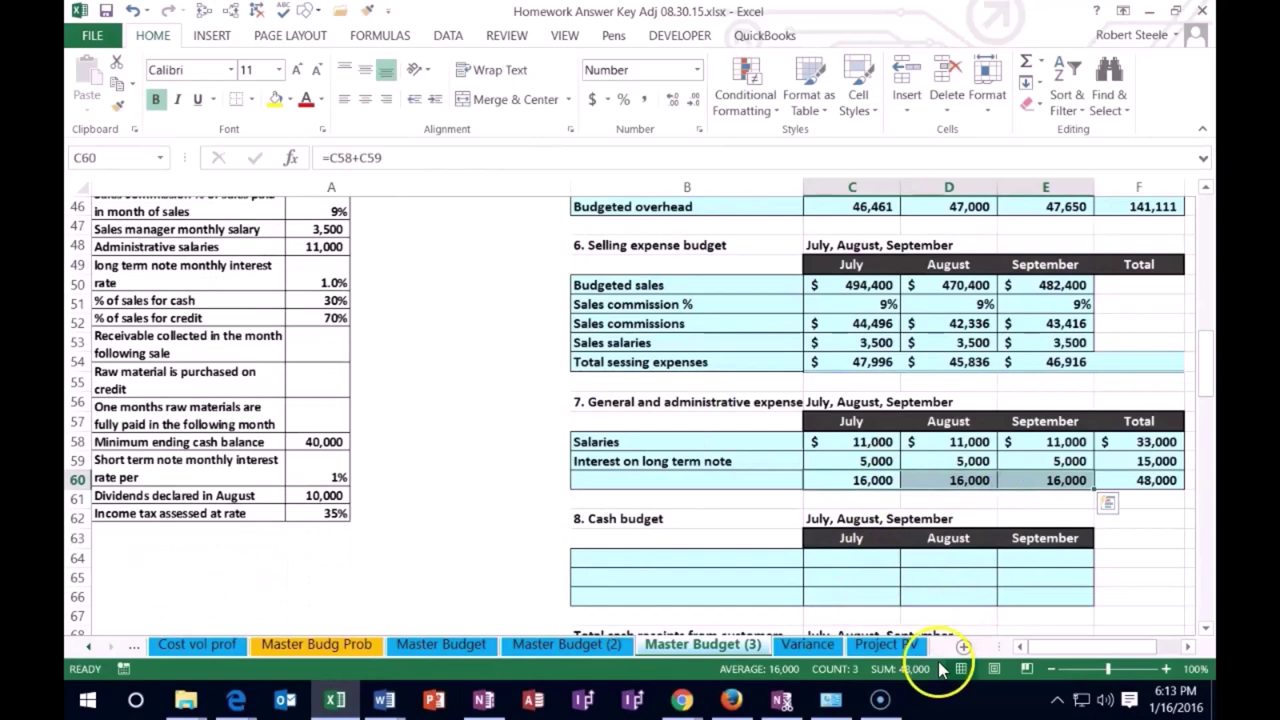
Label the totals row 'Total expenses'
{"action": "left_click", "coordinate": [674, 480]}
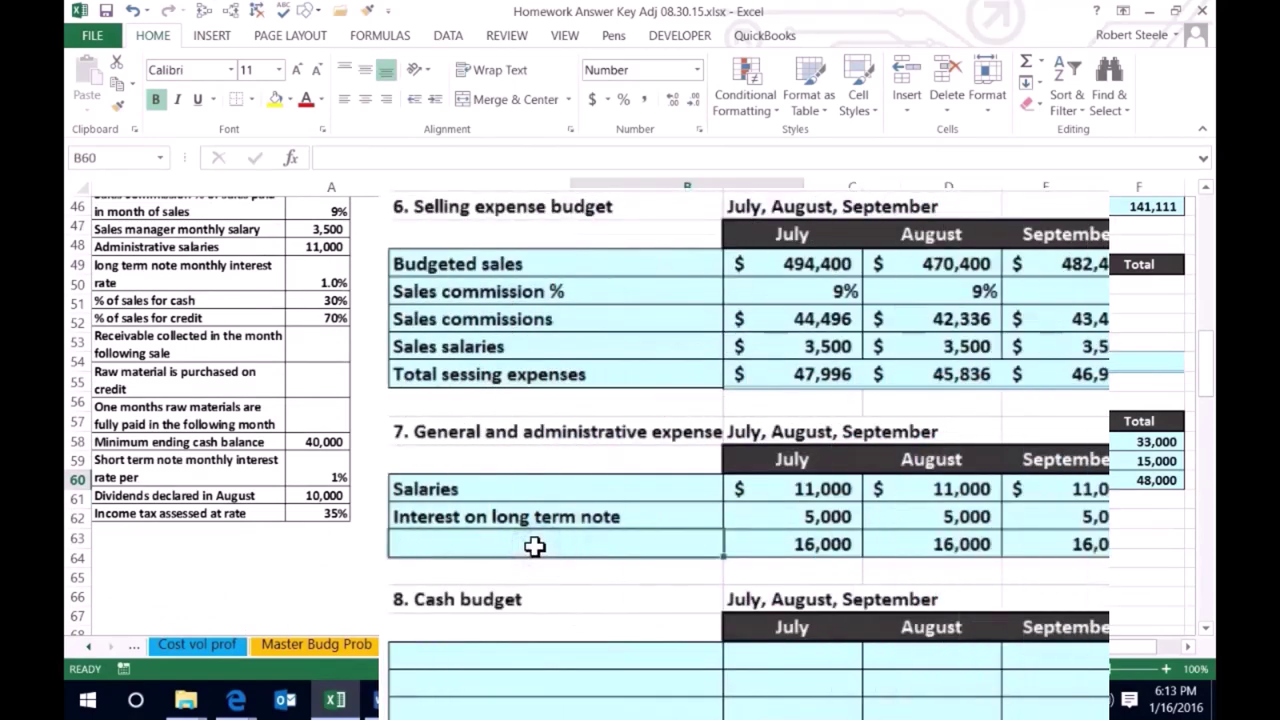
{"action": "type", "text": "tot"}
{"action": "key", "text": "BackSpace"}
{"action": "key", "text": "BackSpace"}
{"action": "key", "text": "BackSpace"}
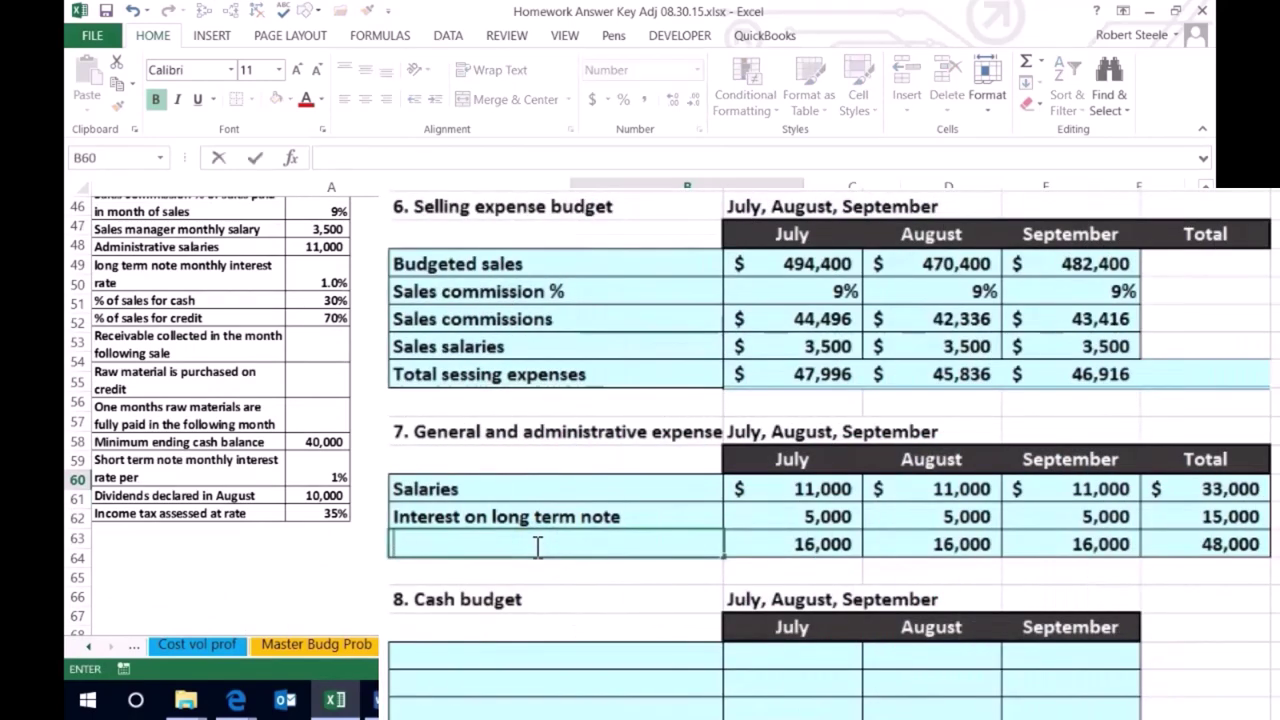
{"action": "type", "text": "Total exp"}
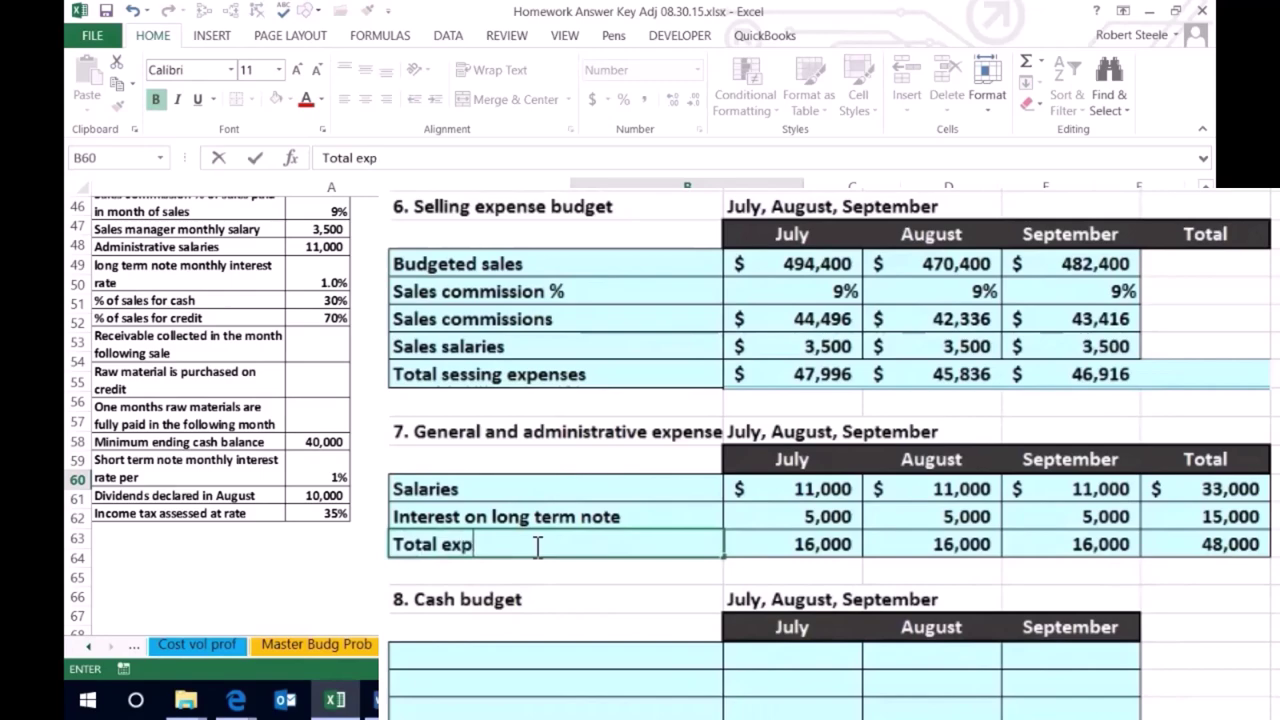
{"action": "type", "text": "enses"}
{"action": "key", "text": "Return"}
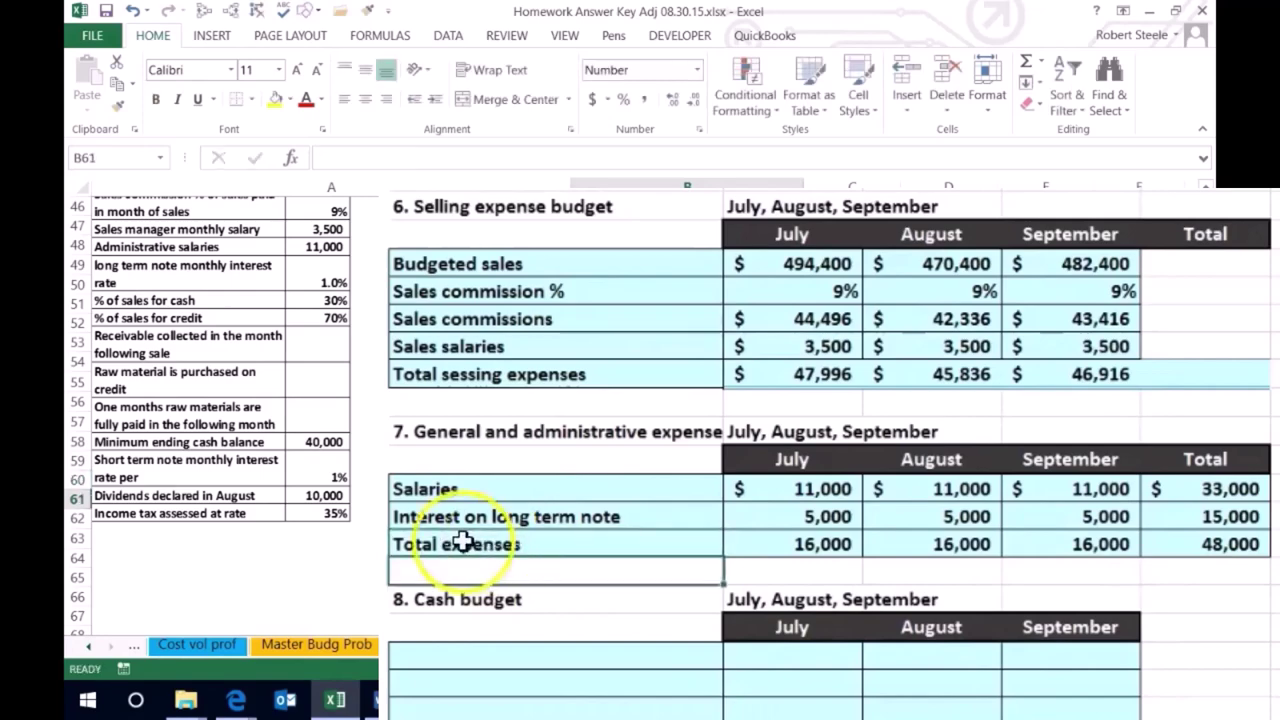
Move to the first empty row under the 8. Cash budget heading
{"action": "scroll", "coordinate": [390, 530], "scroll_direction": "down", "scroll_amount": 1}
{"action": "scroll", "coordinate": [388, 525], "scroll_direction": "down", "scroll_amount": 1}
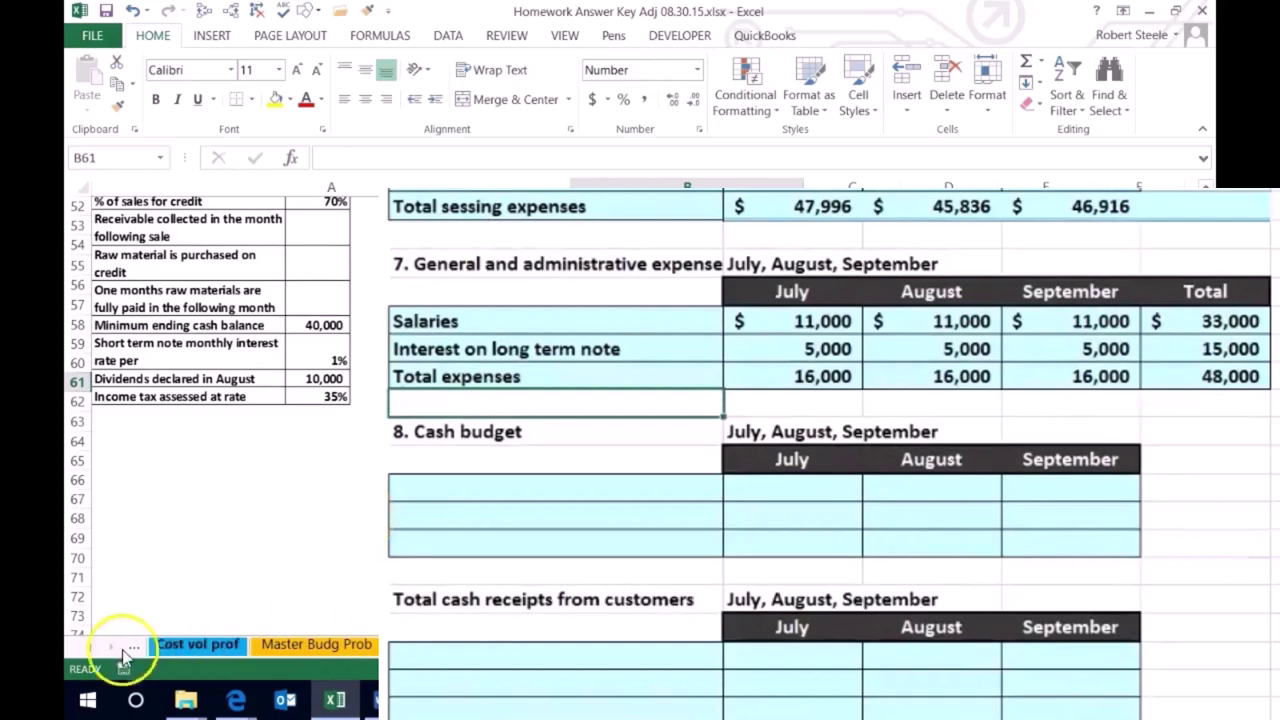
{"action": "scroll", "coordinate": [446, 343], "scroll_direction": "down", "scroll_amount": 1}
{"action": "left_click", "coordinate": [446, 346]}
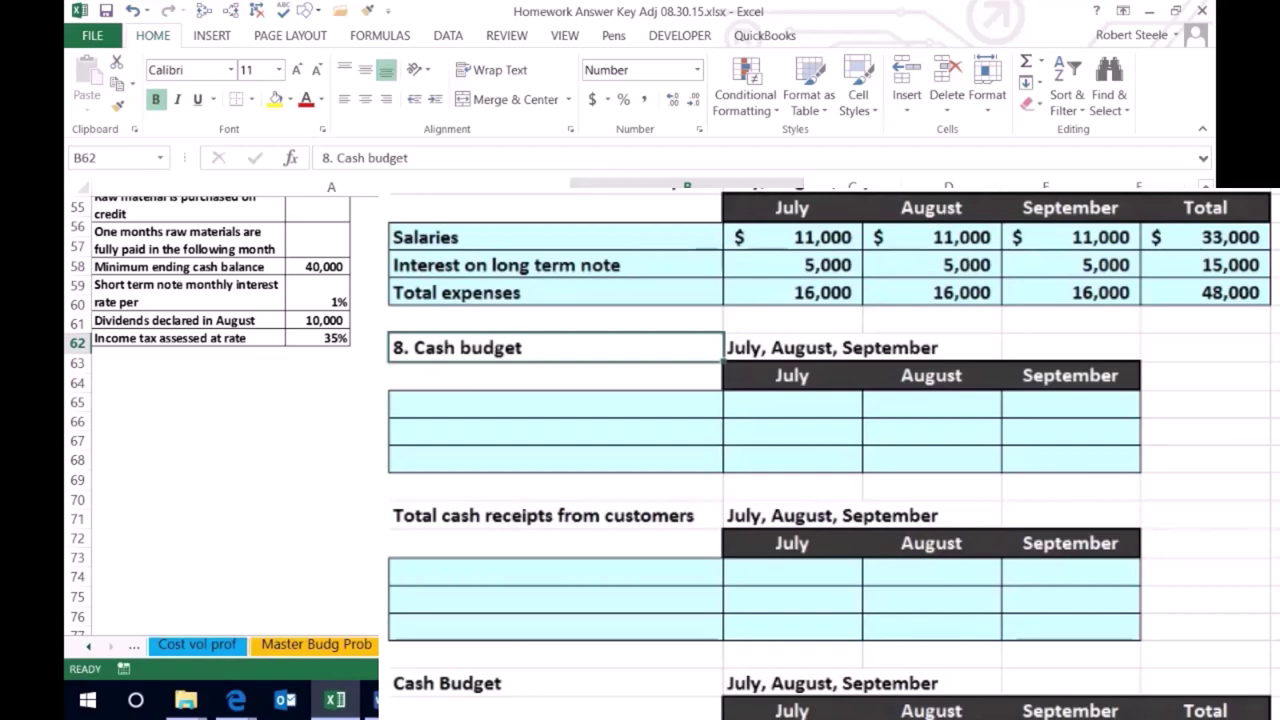
{"action": "key", "text": "Down"}
{"action": "key", "text": "Down"}
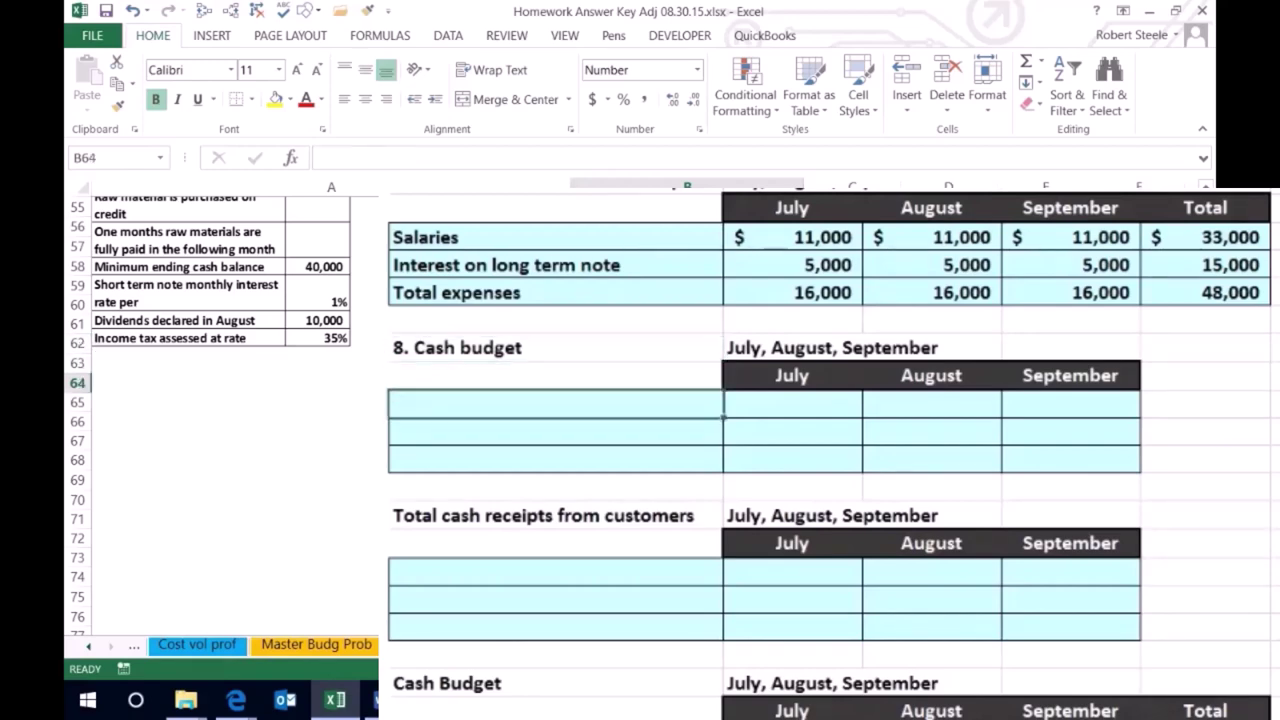
{"action": "scroll", "coordinate": [672, 453], "scroll_direction": "up", "scroll_amount": 4}
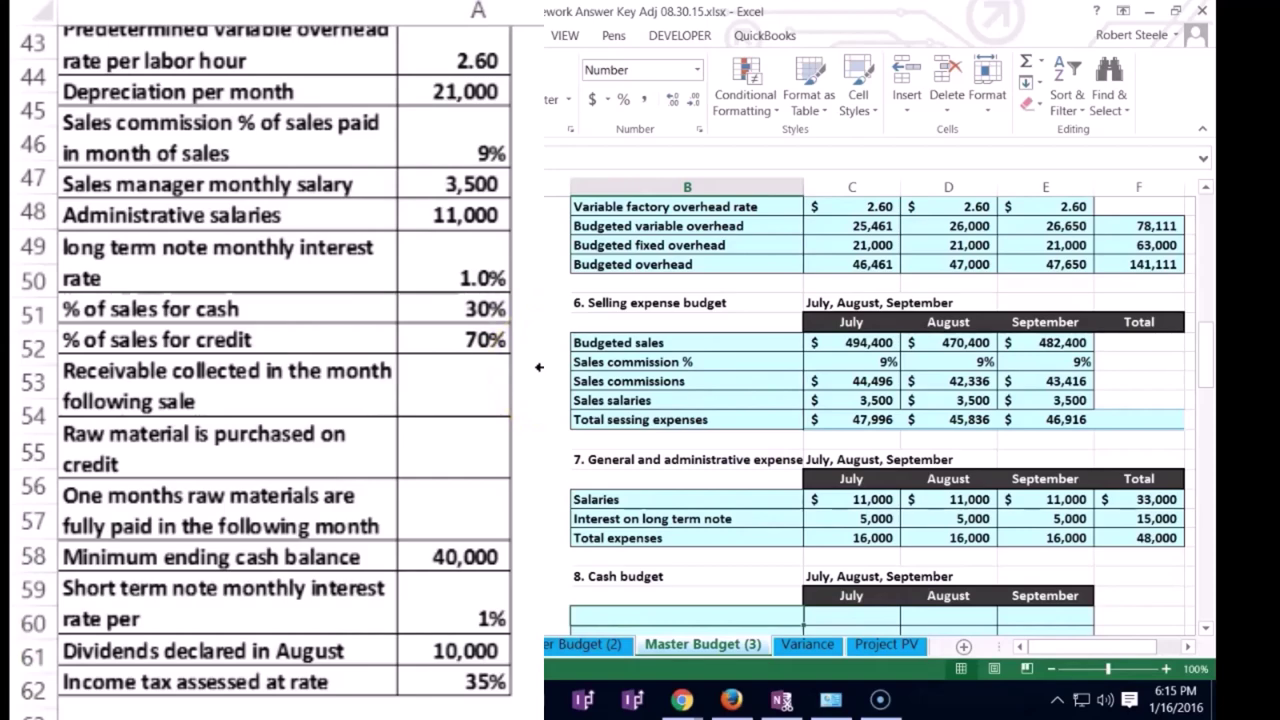
{"action": "scroll", "coordinate": [539, 367], "scroll_direction": "down", "scroll_amount": 3}
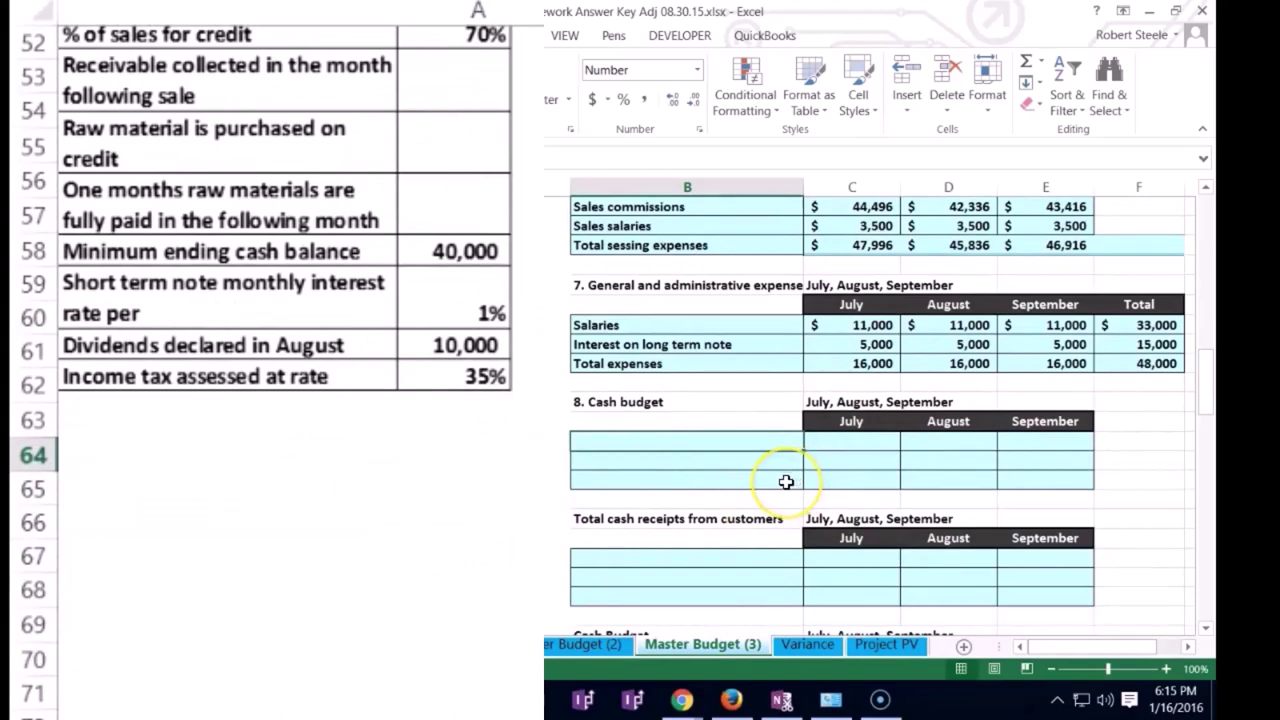
Label the row 'Total budgetes sales' and link July to budgeted sales (494,400)
{"action": "type", "text": "To"}
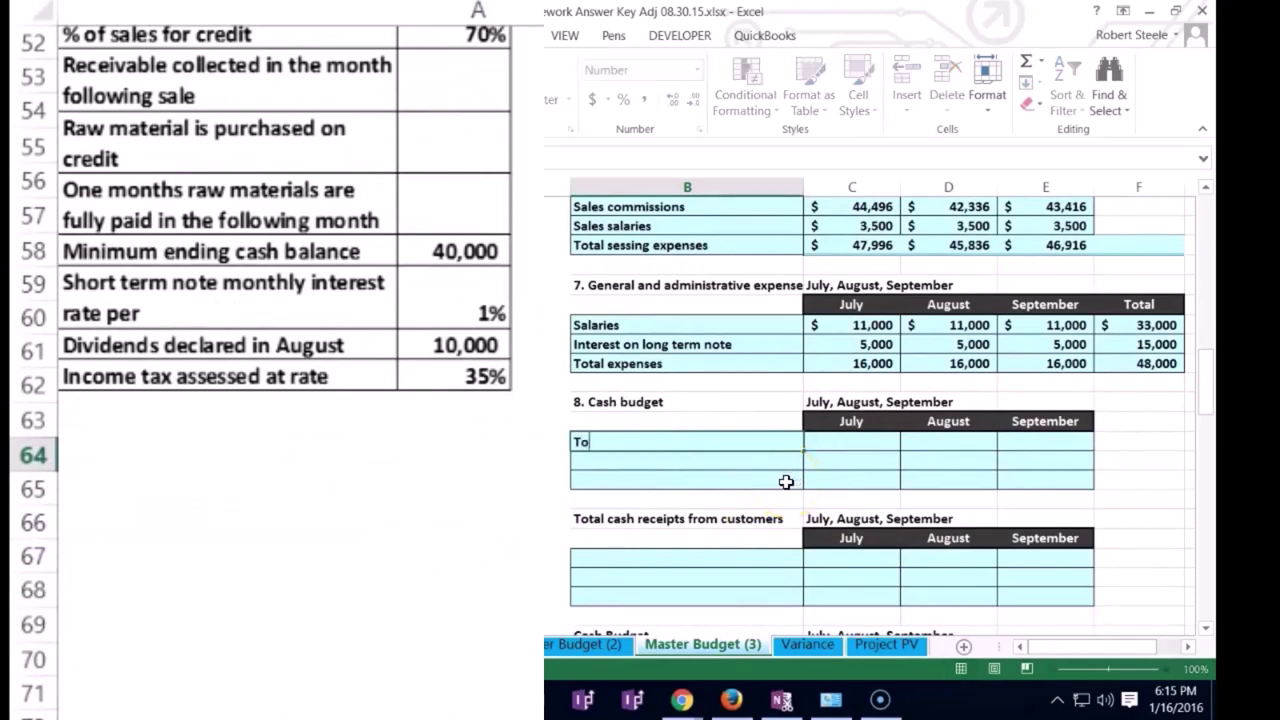
{"action": "type", "text": "tal budgetes"}
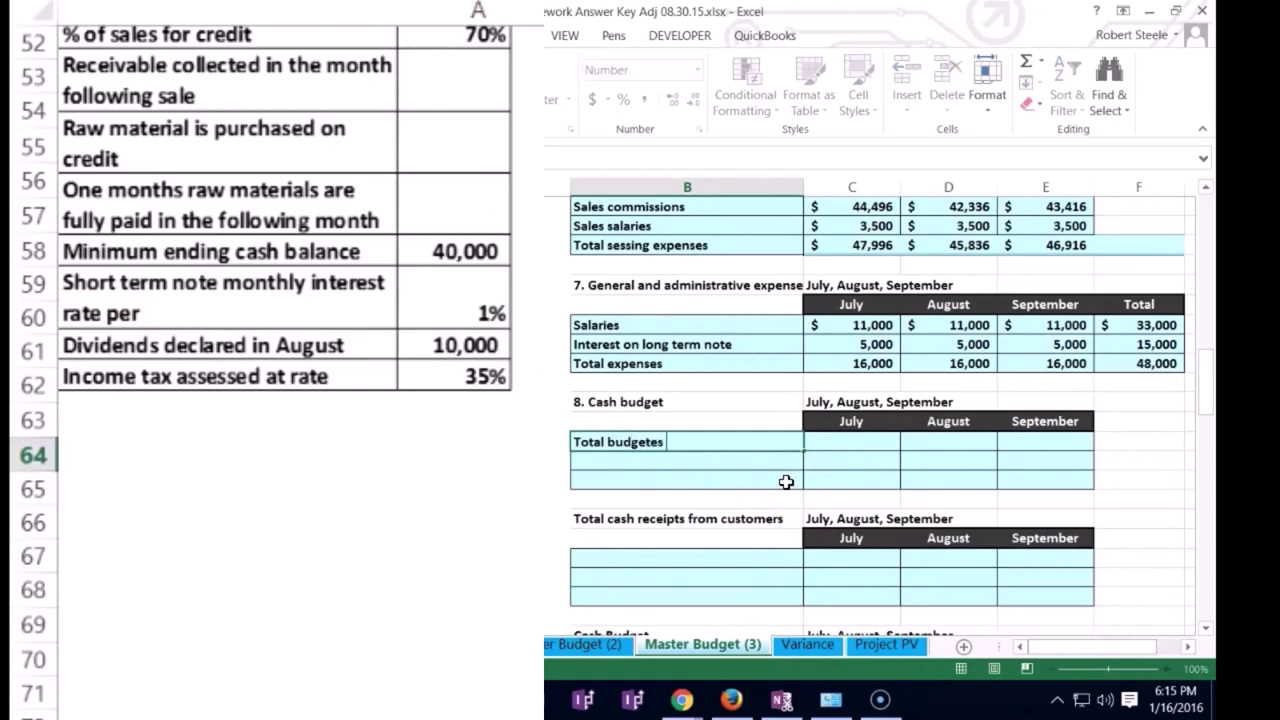
{"action": "type", "text": " sales"}
{"action": "key", "text": "Tab"}
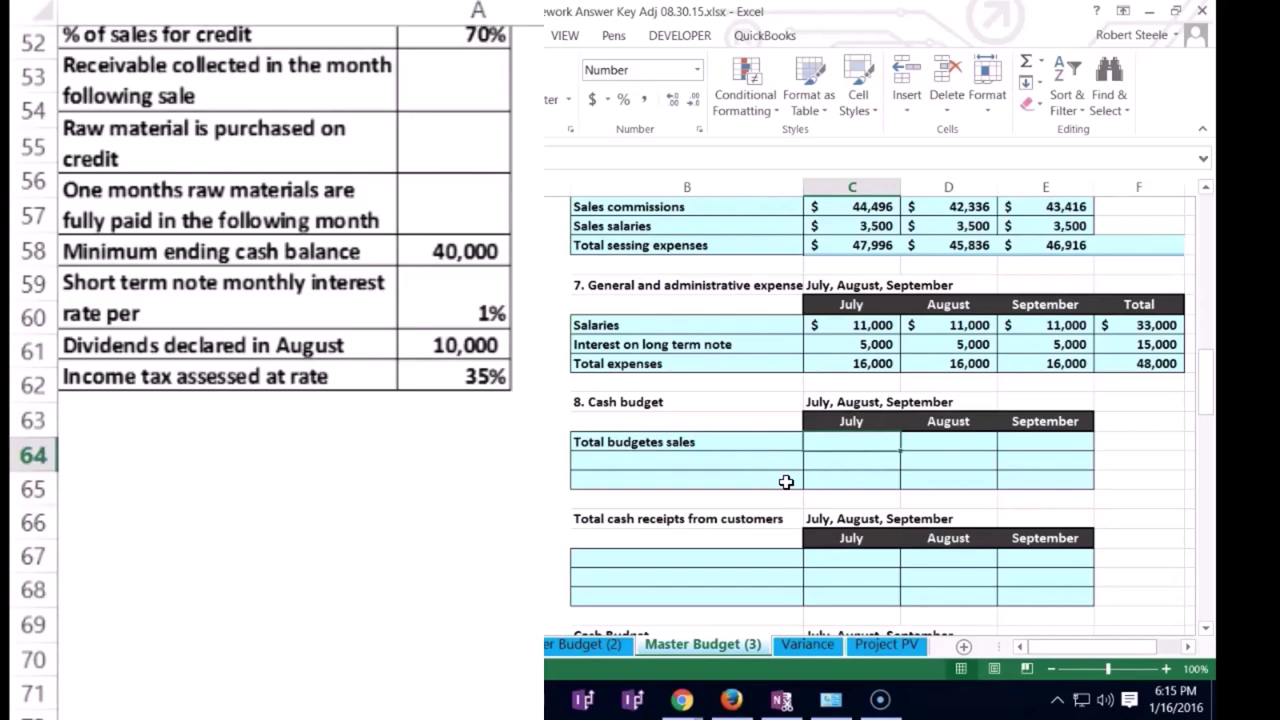
{"action": "type", "text": "="}
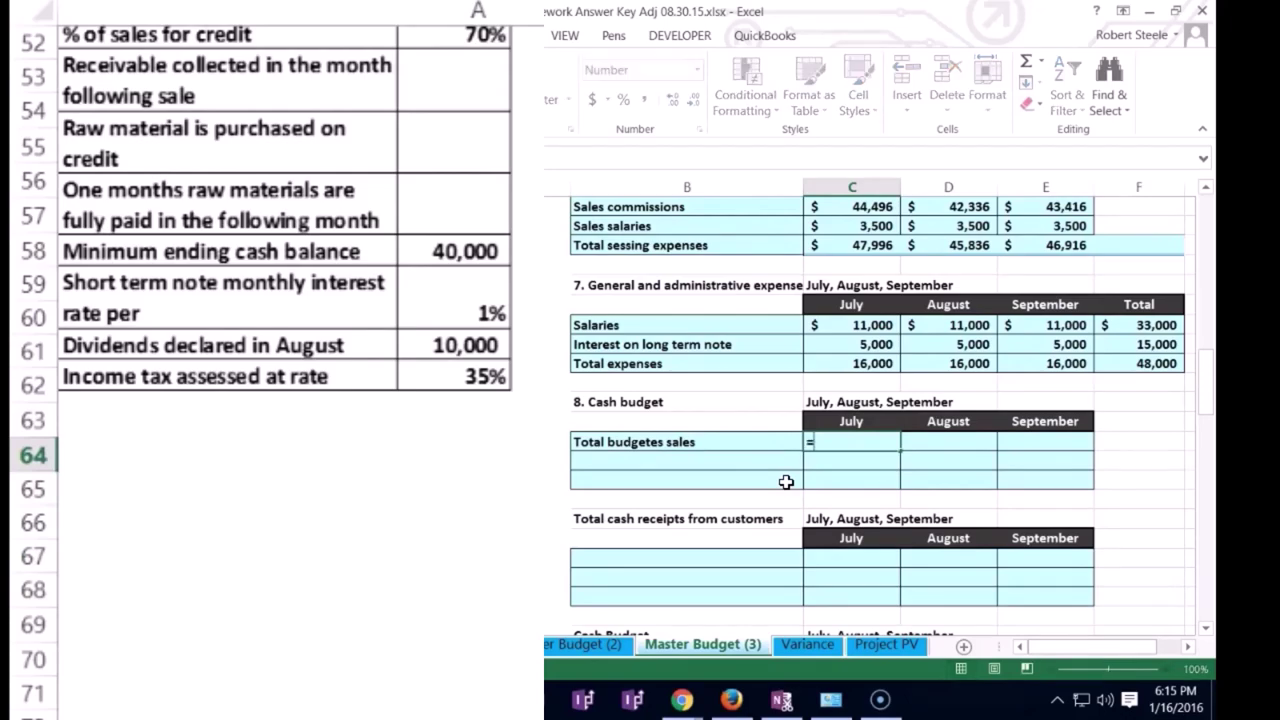
{"action": "scroll", "coordinate": [786, 482], "scroll_direction": "up", "scroll_amount": 20}
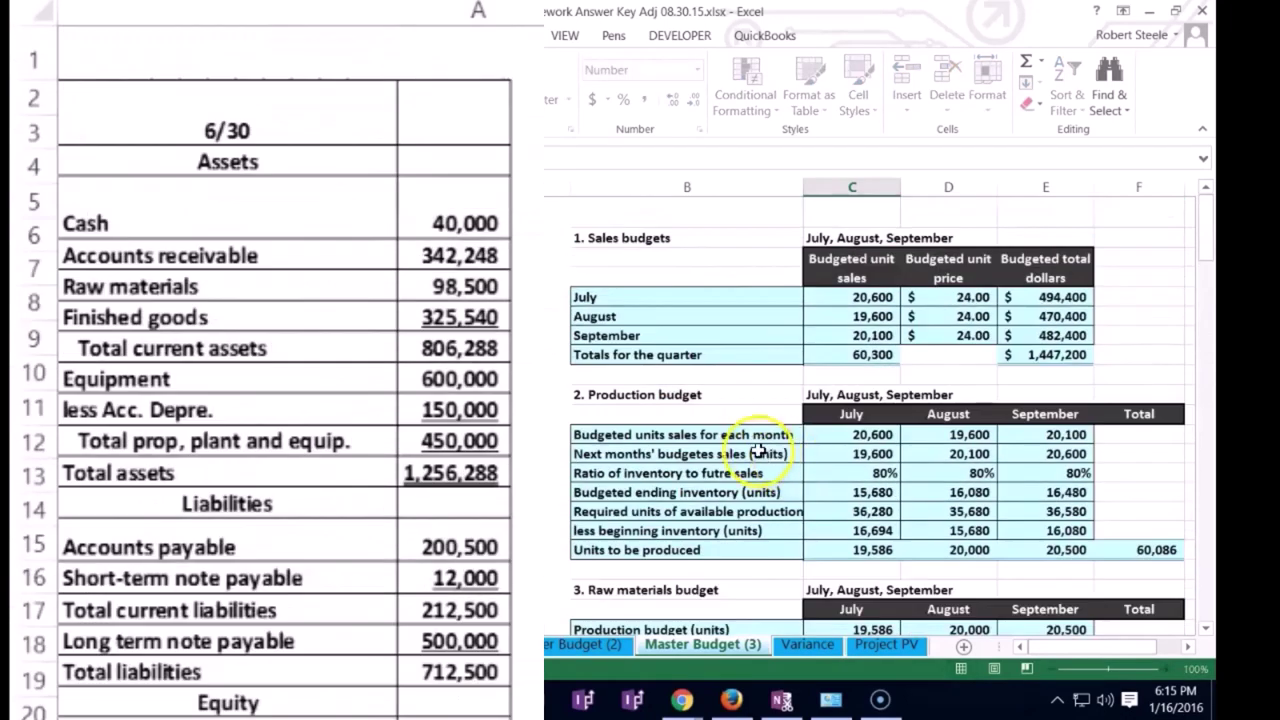
{"action": "left_click", "coordinate": [1055, 297]}
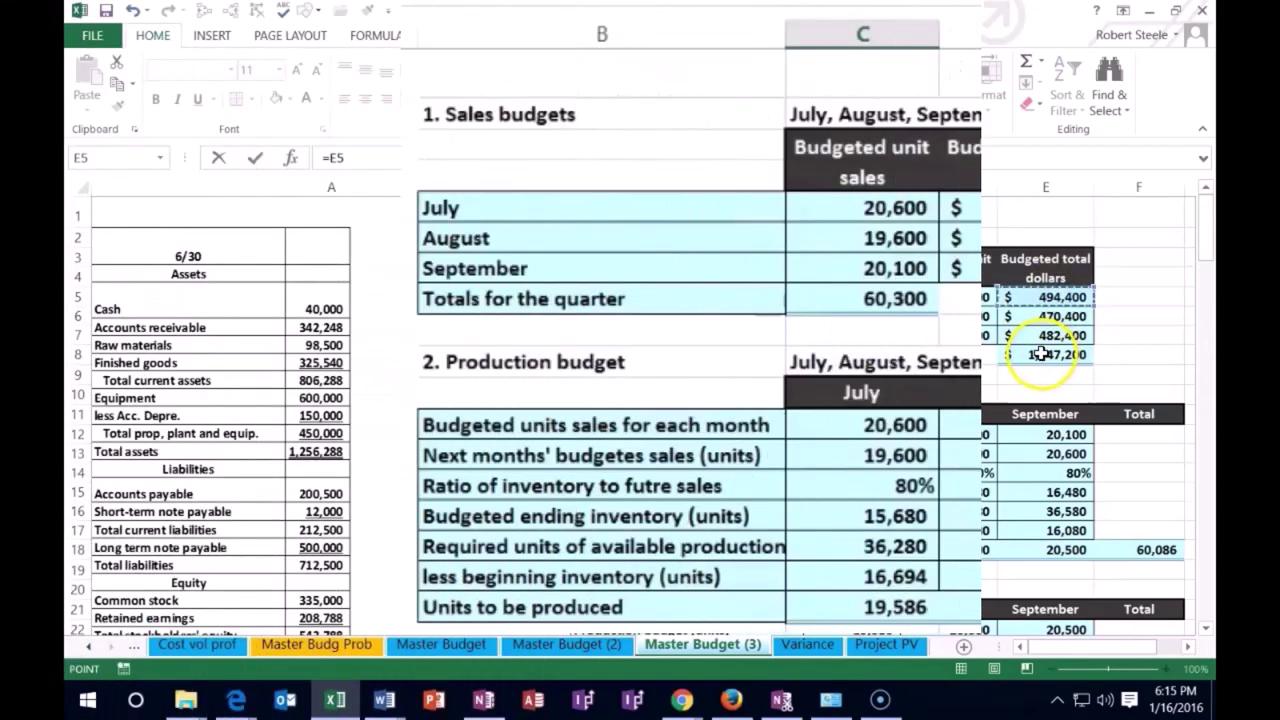
{"action": "key", "text": "Return"}
{"action": "scroll", "coordinate": [1140, 295], "scroll_direction": "down", "scroll_amount": 3}
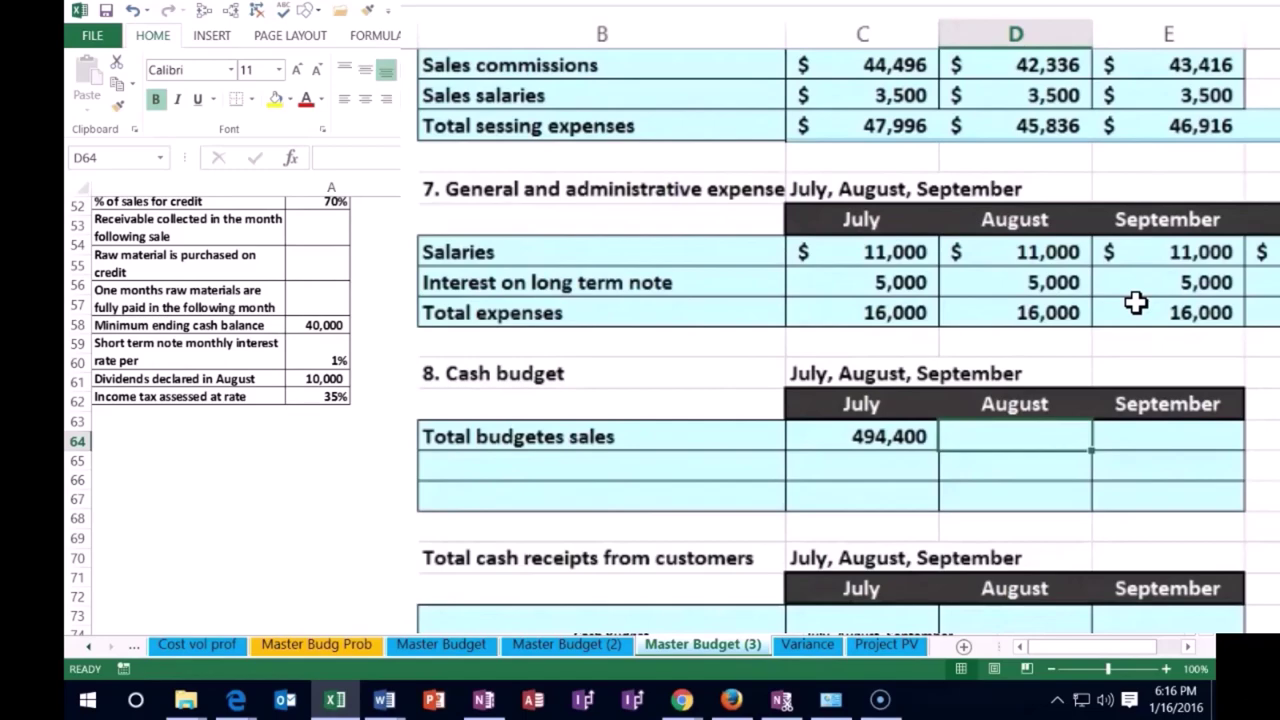
Link August and September to budgeted sales totals 470,400 and 482,400
{"action": "type", "text": "="}
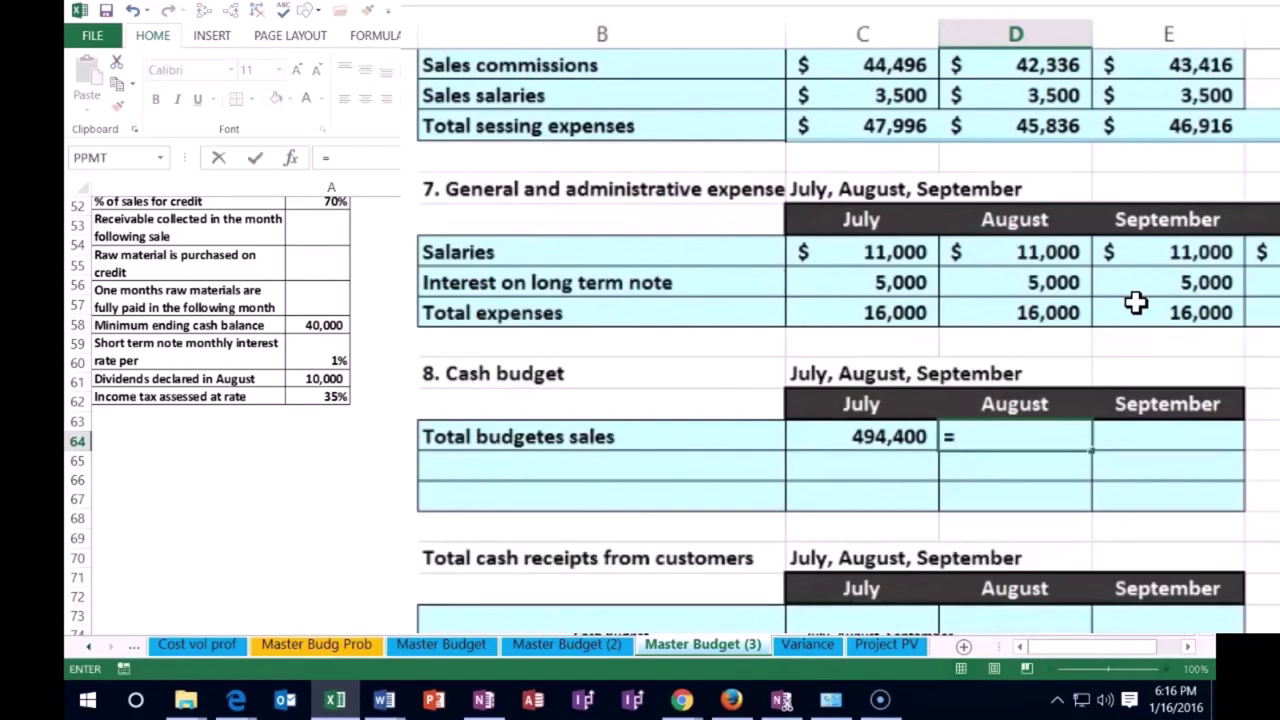
{"action": "scroll", "coordinate": [1182, 455], "scroll_direction": "up", "scroll_amount": 15}
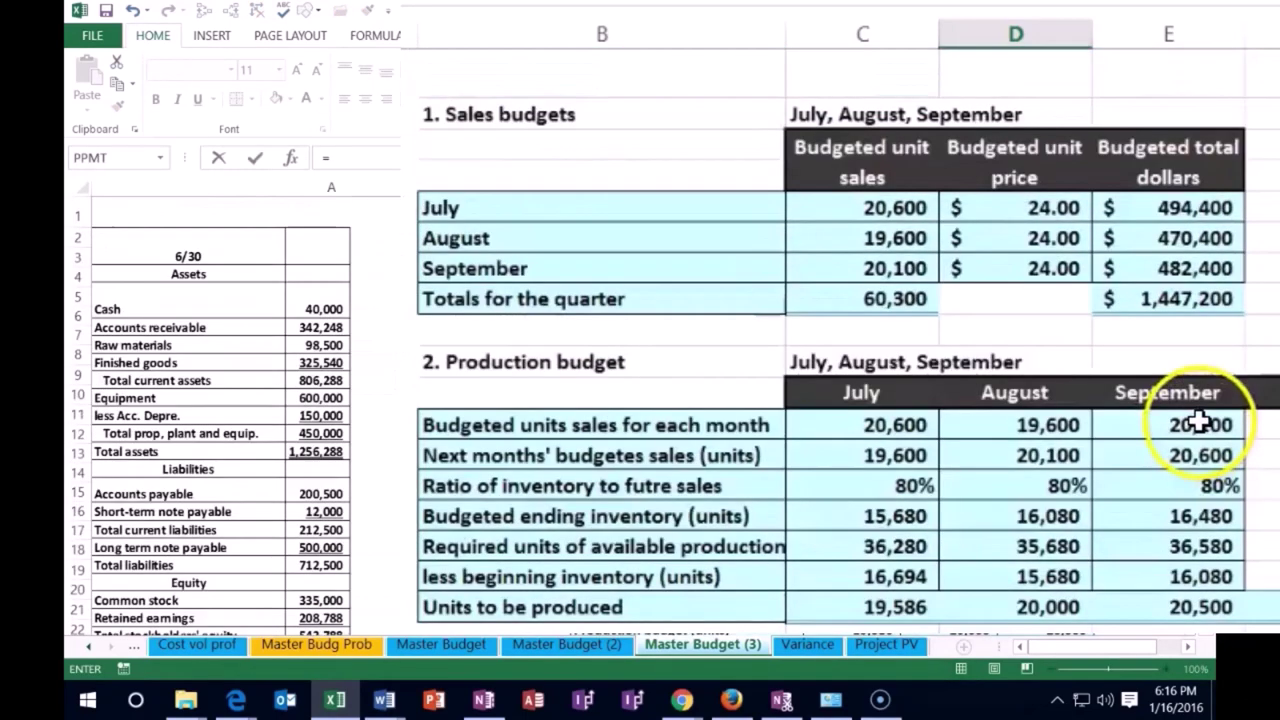
{"action": "left_click", "coordinate": [1168, 238]}
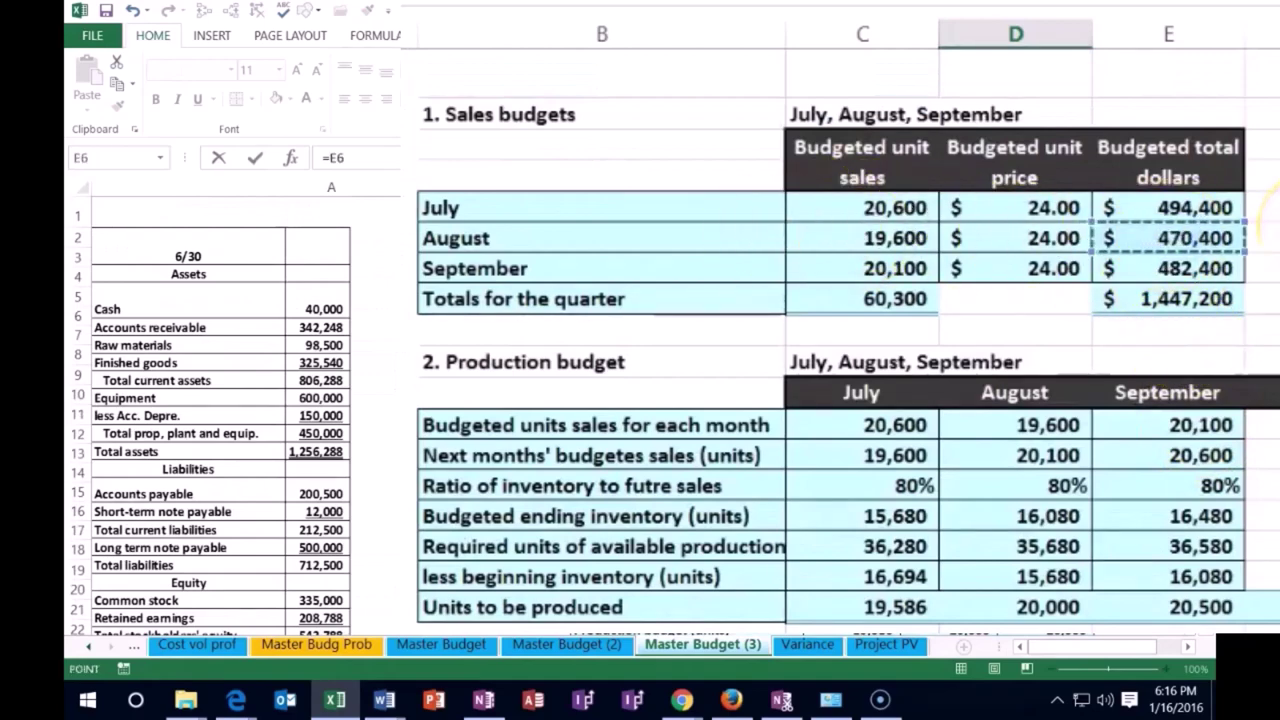
{"action": "key", "text": "Tab"}
{"action": "scroll", "coordinate": [1272, 336], "scroll_direction": "down", "scroll_amount": 4}
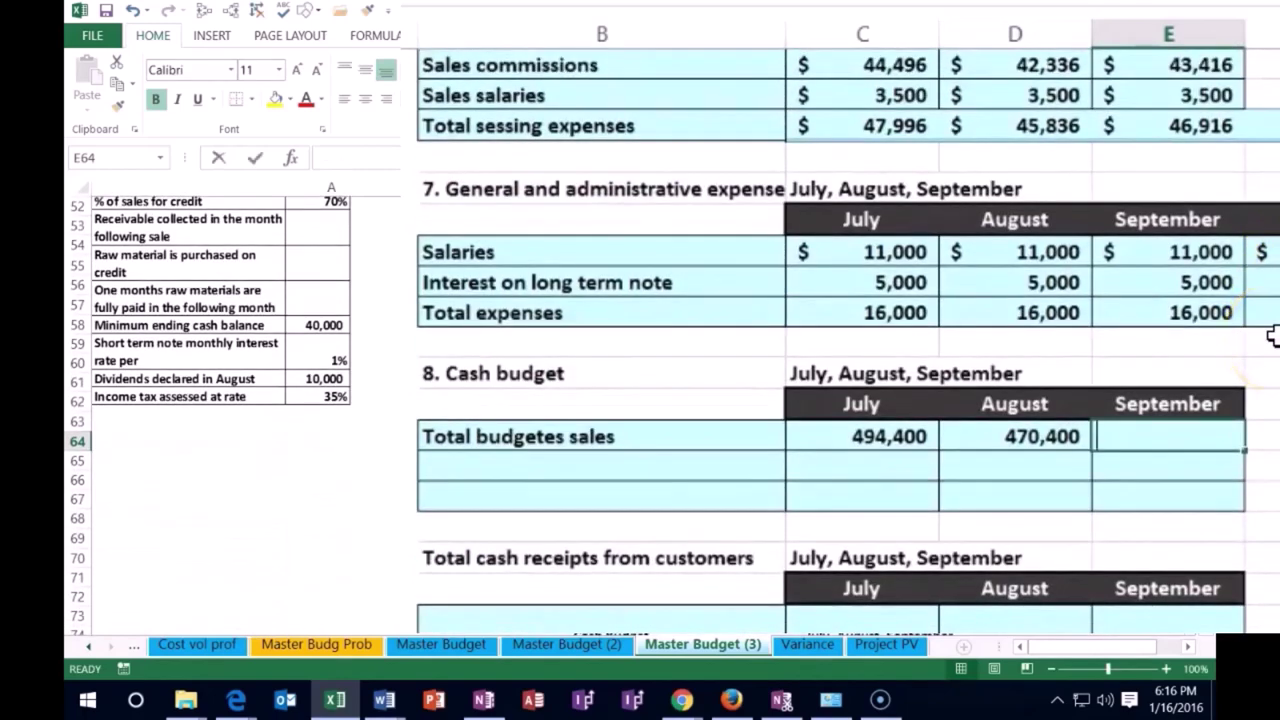
{"action": "type", "text": "="}
{"action": "scroll", "coordinate": [1250, 290], "scroll_direction": "up", "scroll_amount": 12}
{"action": "scroll", "coordinate": [1250, 253], "scroll_direction": "up", "scroll_amount": 5}
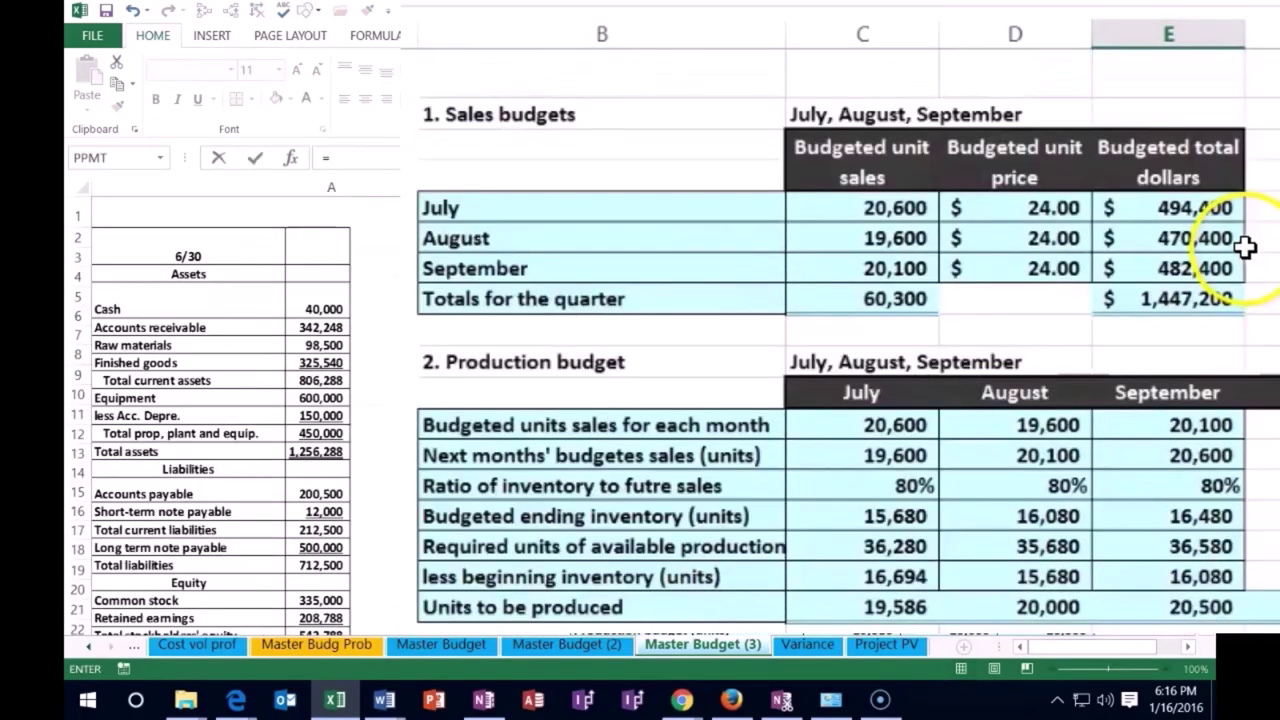
{"action": "left_click", "coordinate": [1220, 266]}
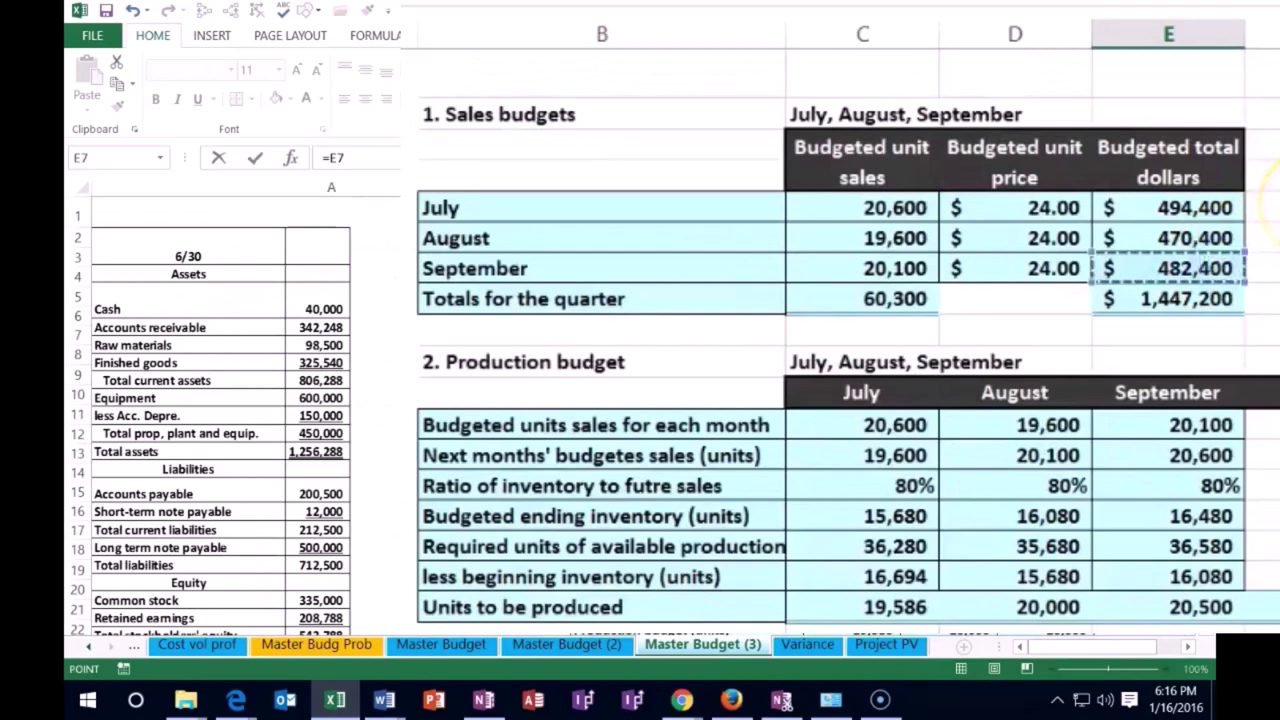
{"action": "key", "text": "Return"}
{"action": "key", "text": "Down"}
{"action": "key", "text": "Down"}
{"action": "key", "text": "Down"}
{"action": "key", "text": "Down"}
{"action": "key", "text": "Down"}
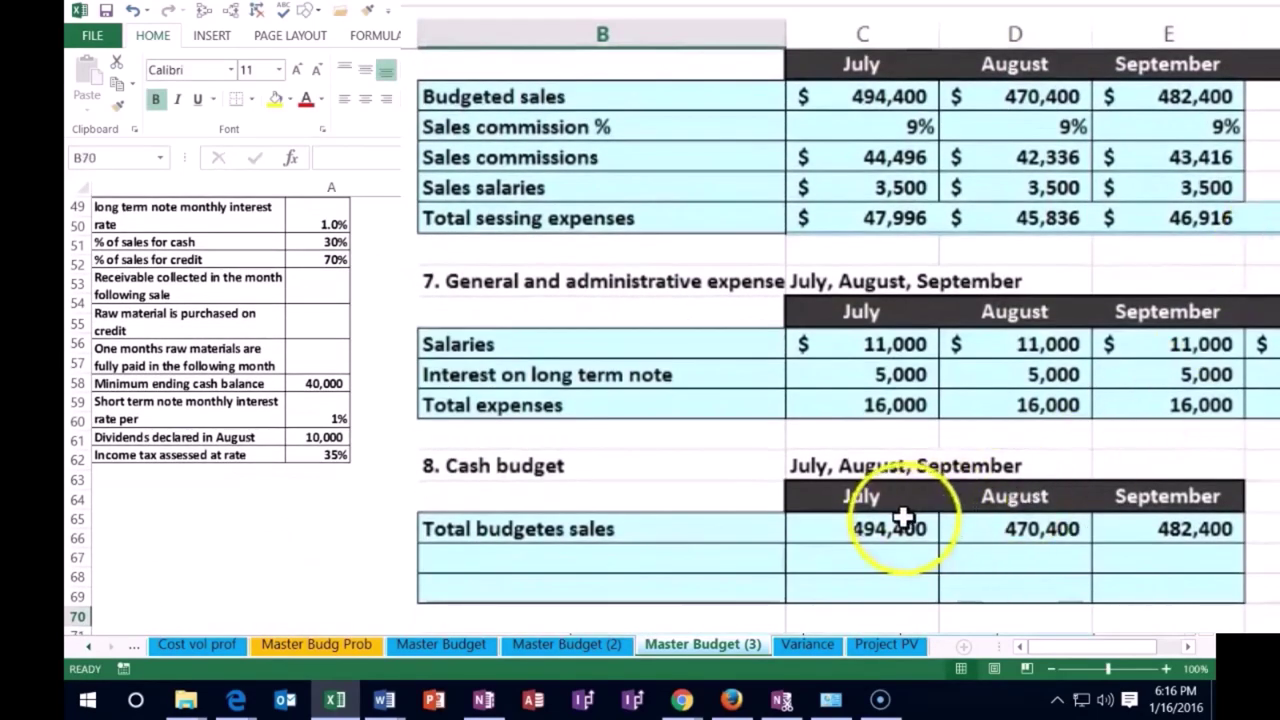
Compute July cash sales in C65 as =C64*.3, giving 148,320
{"action": "left_click", "coordinate": [903, 519]}
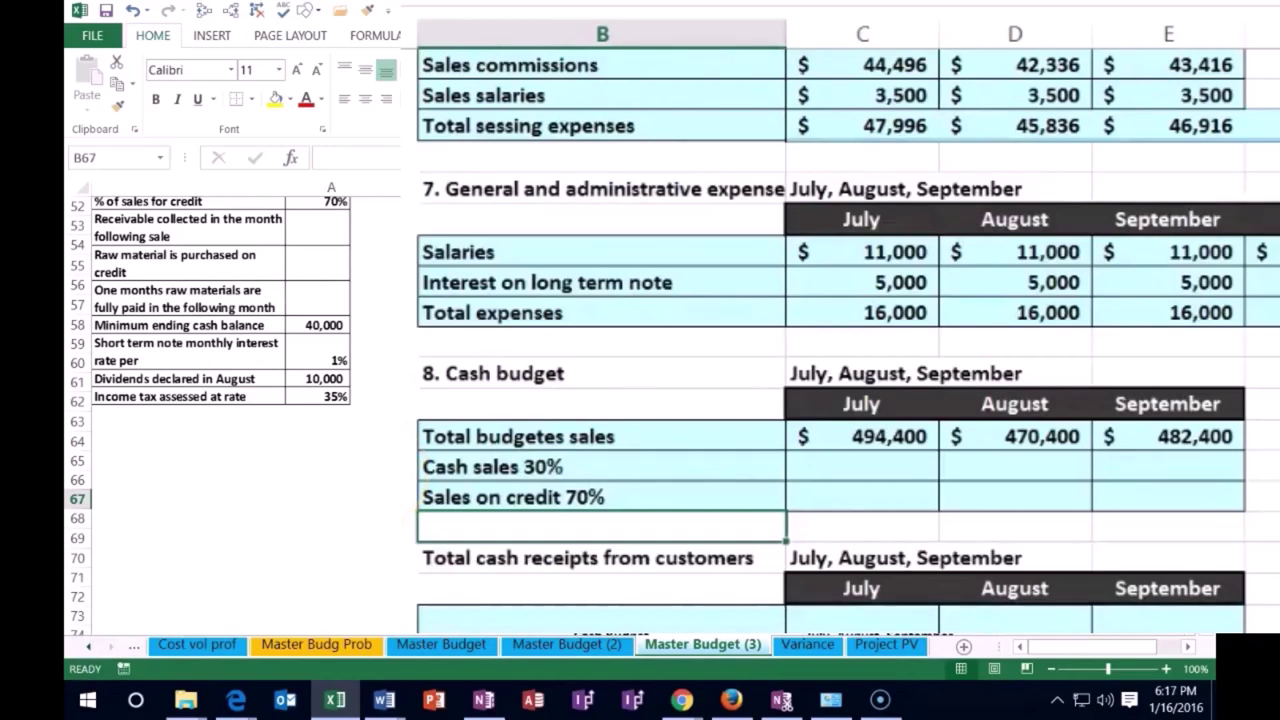
{"action": "left_click", "coordinate": [817, 467]}
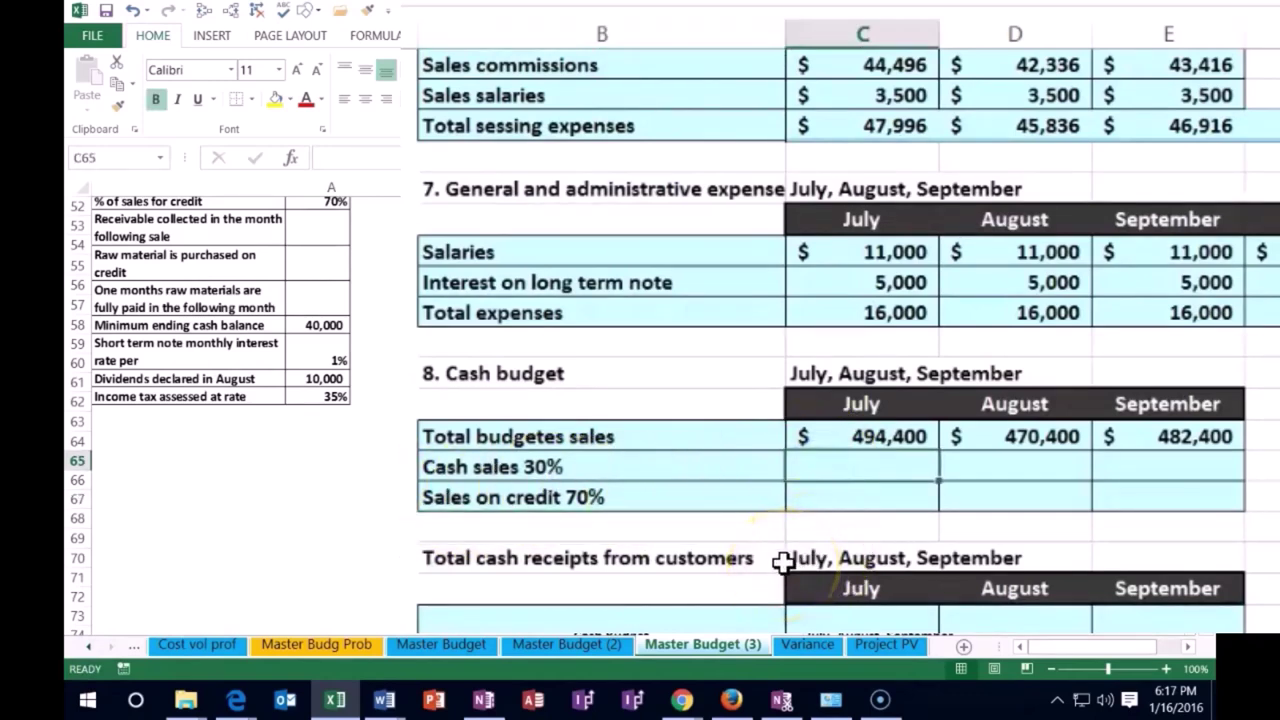
{"action": "type", "text": "="}
{"action": "key", "text": "Up"}
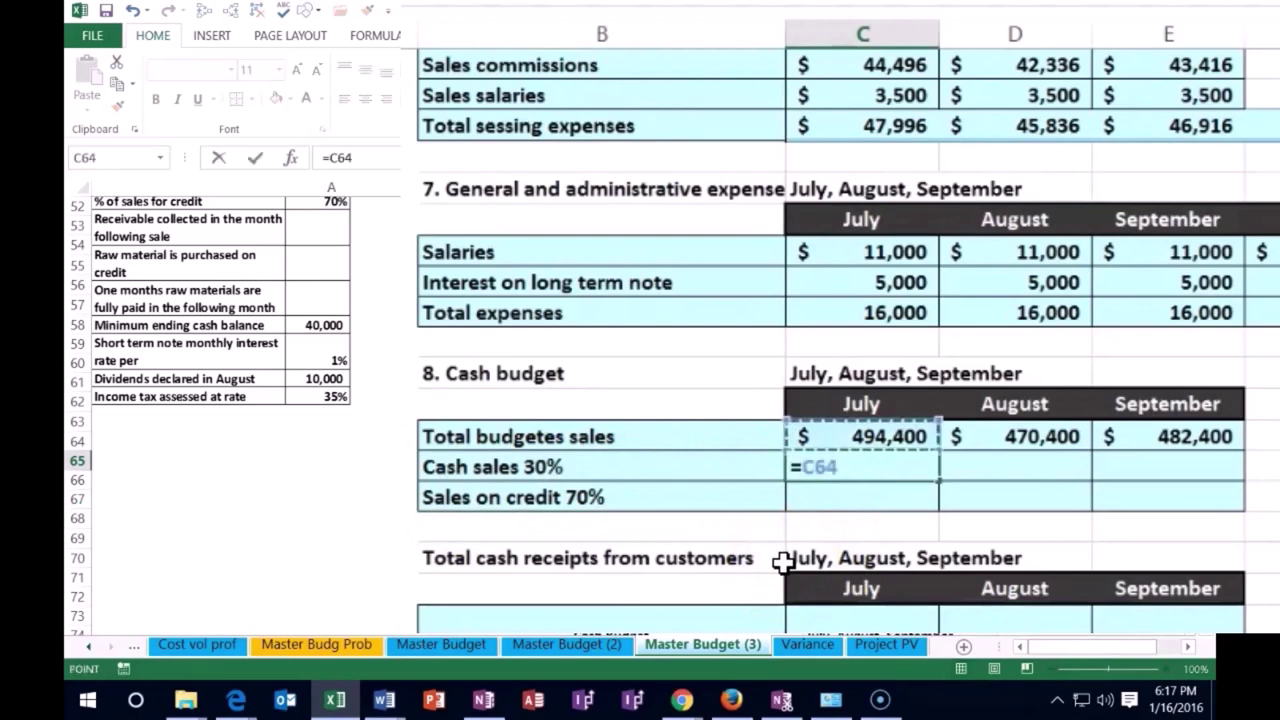
{"action": "type", "text": "*.3"}
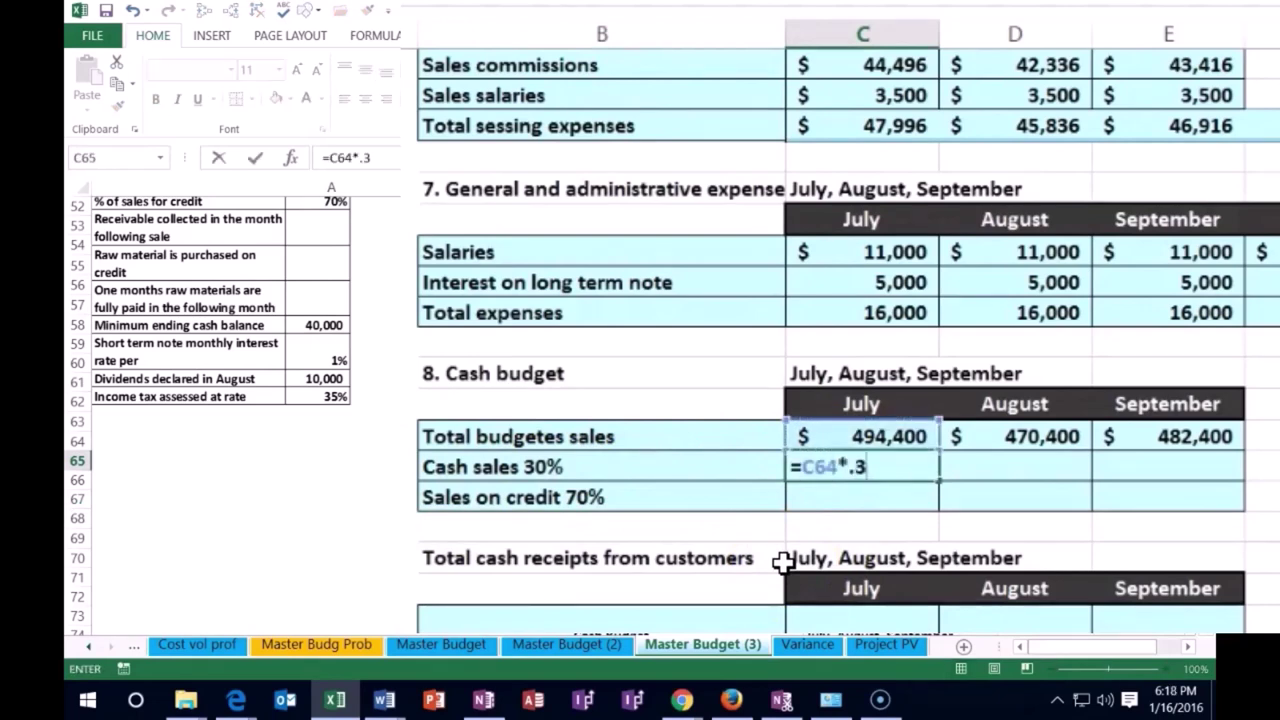
{"action": "key", "text": "Return"}
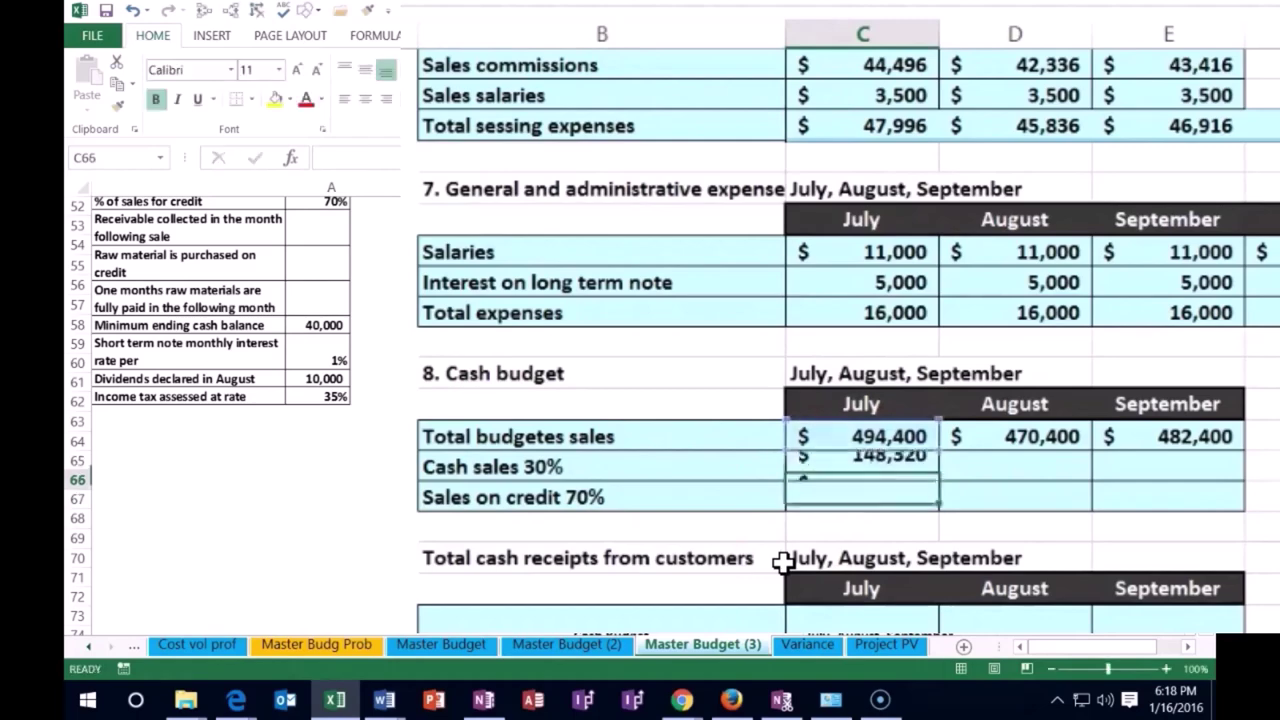